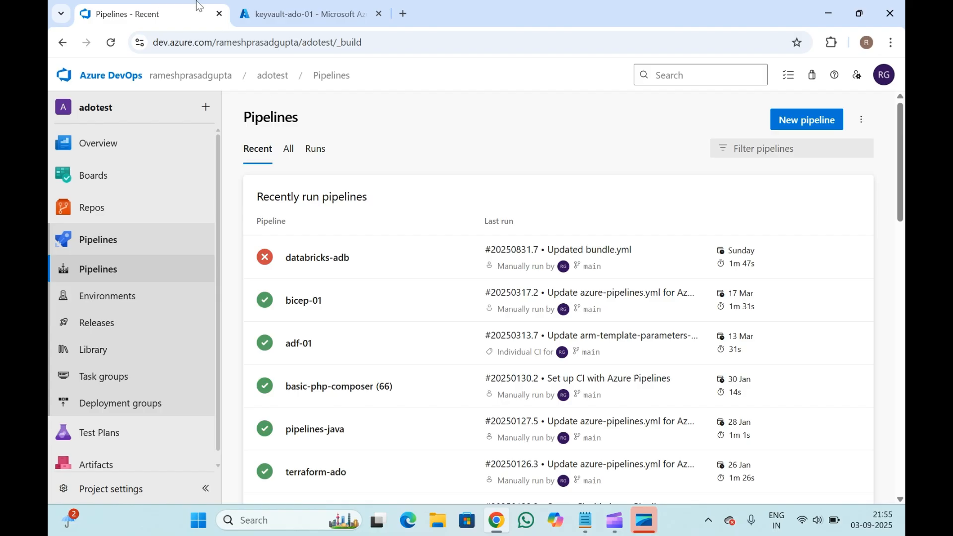
left_click(296, 3)
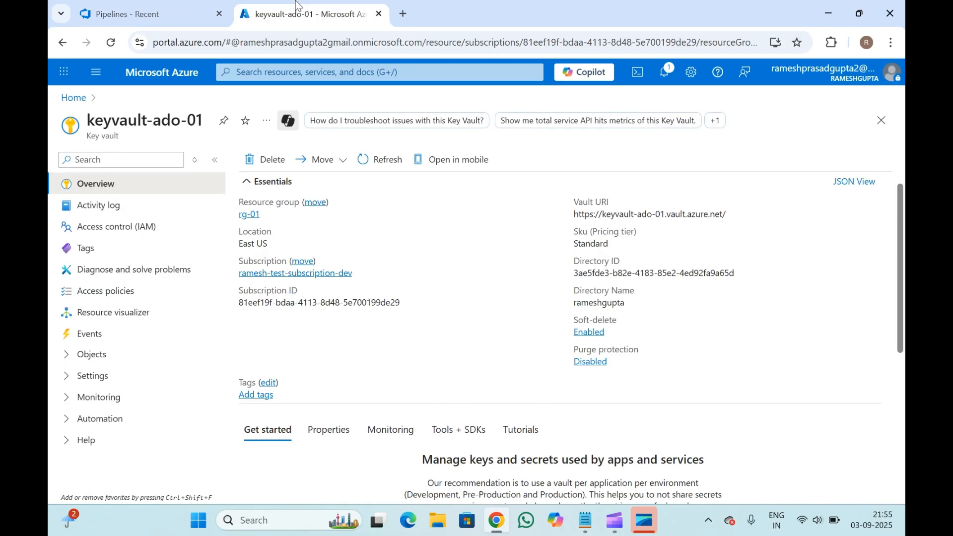
left_click(158, 7)
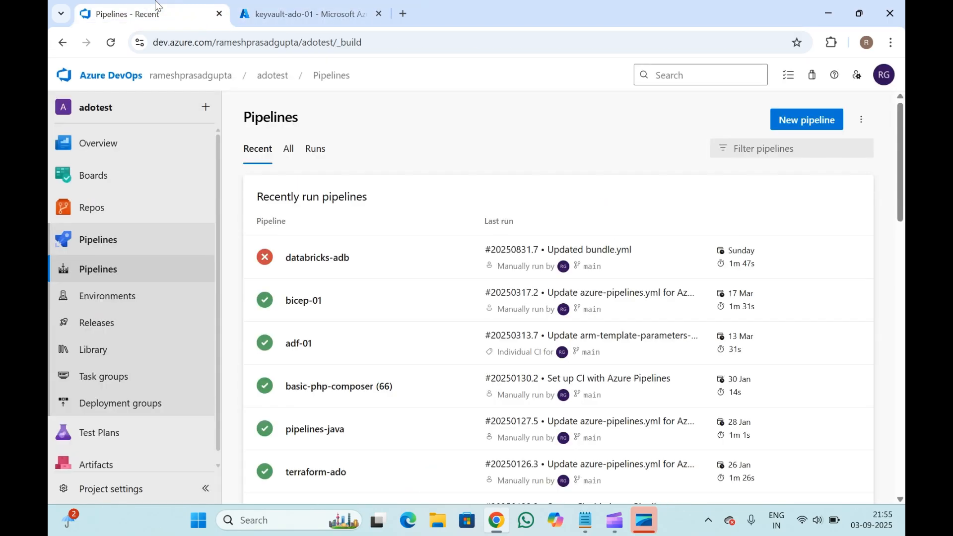
left_click(287, 6)
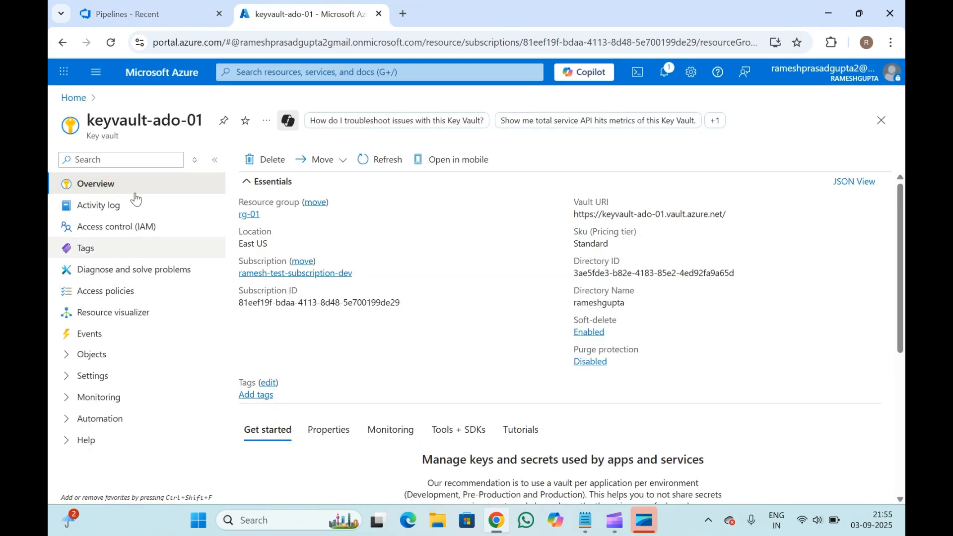
left_click(169, 6)
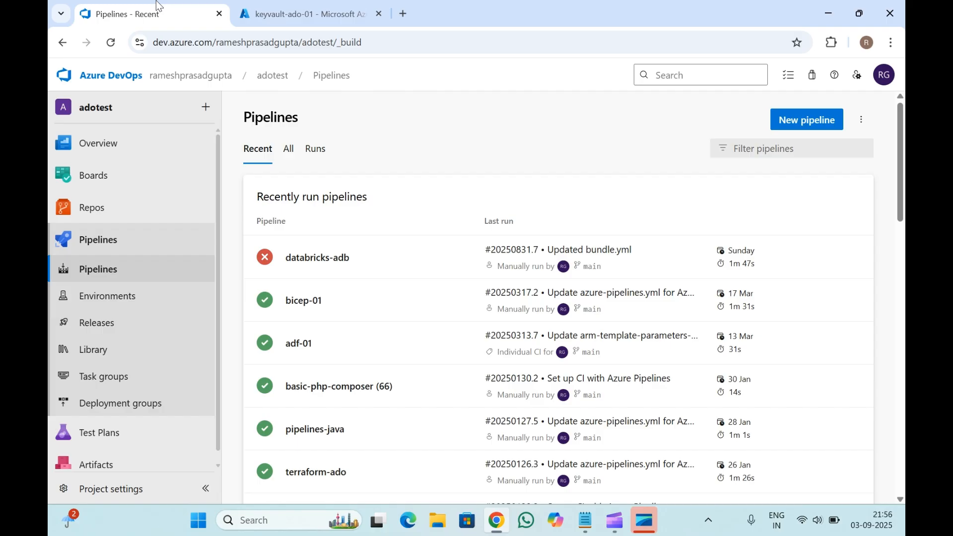
left_click(273, 6)
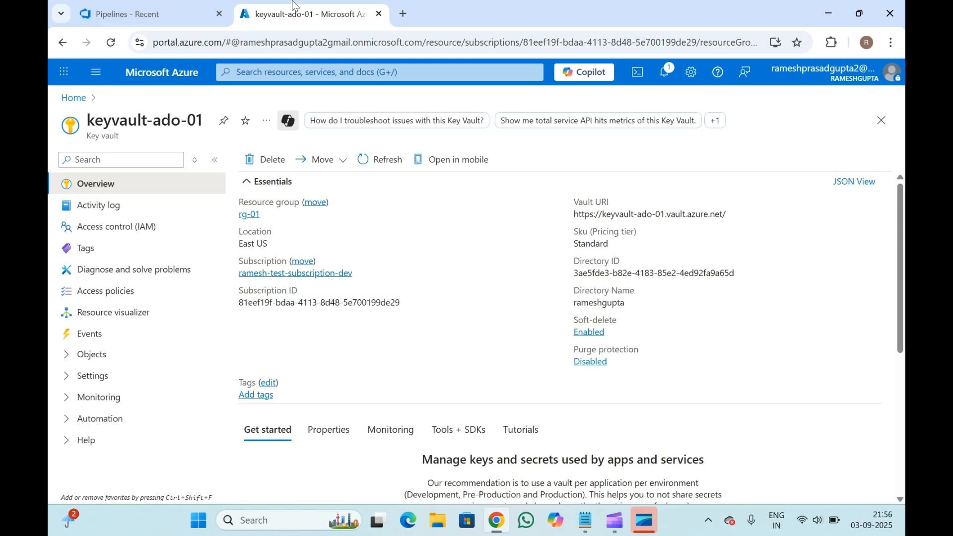
left_click(171, 5)
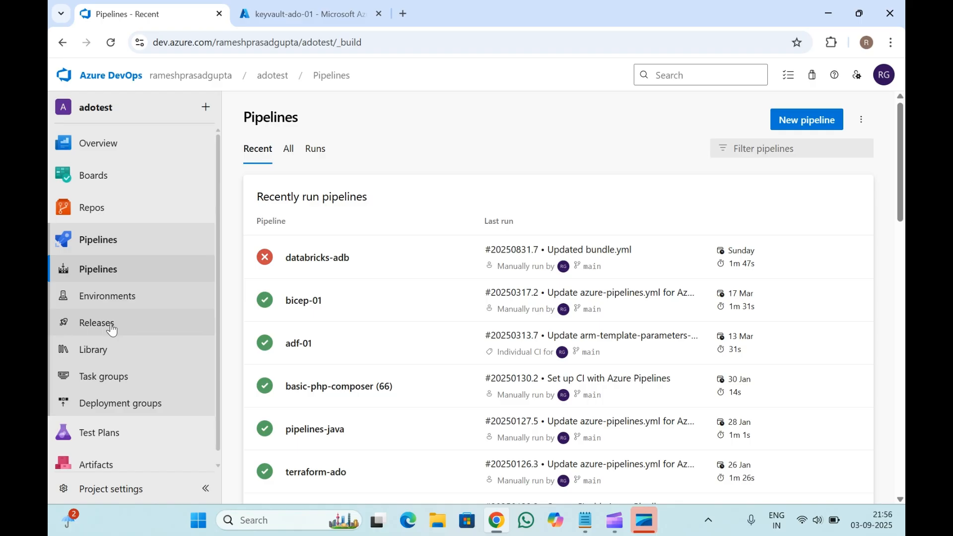
right_click(96, 351)
left_click(151, 362)
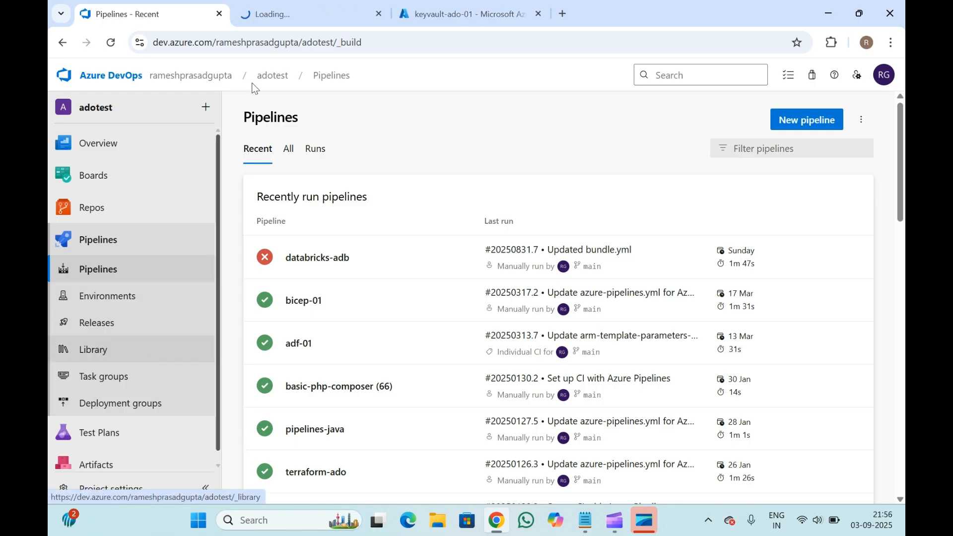
left_click(291, 7)
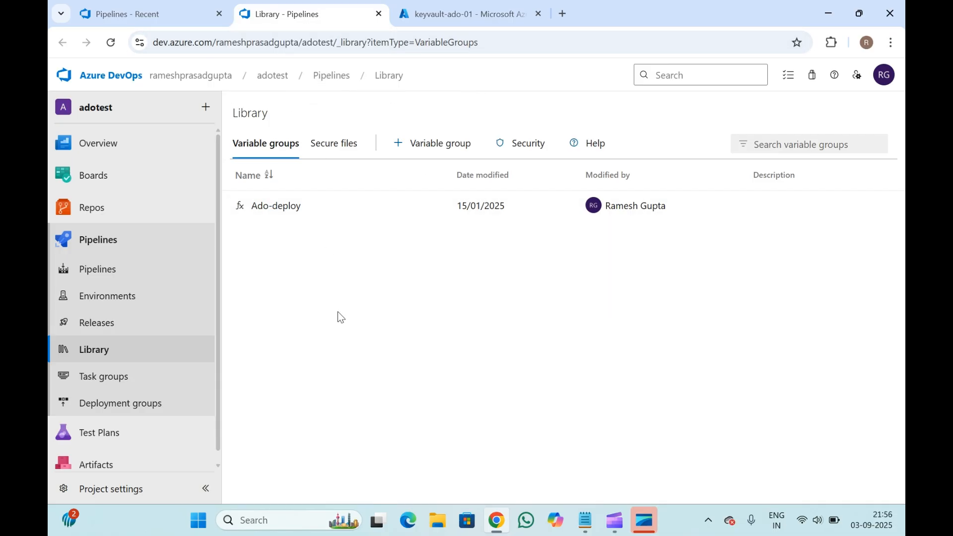
left_click(460, 5)
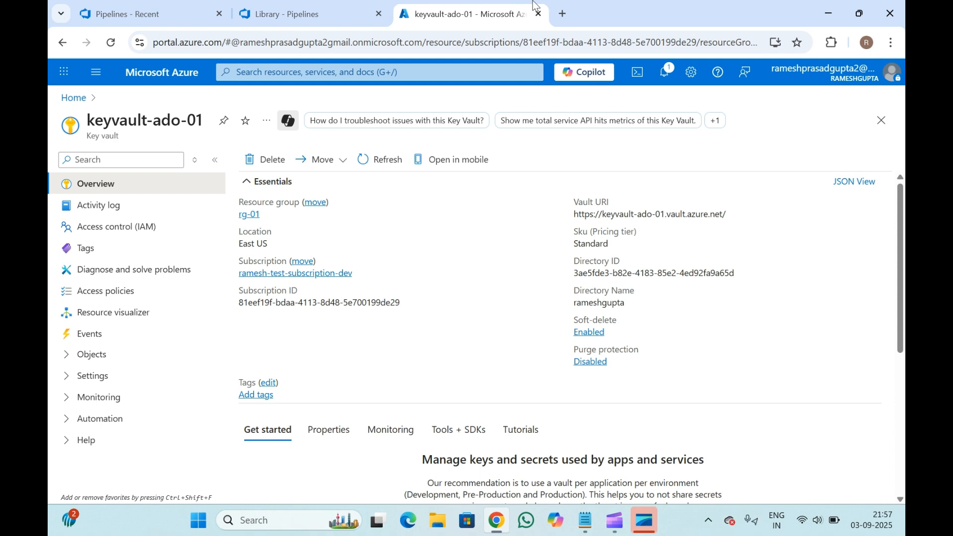
left_click(380, 14)
left_click(129, 14)
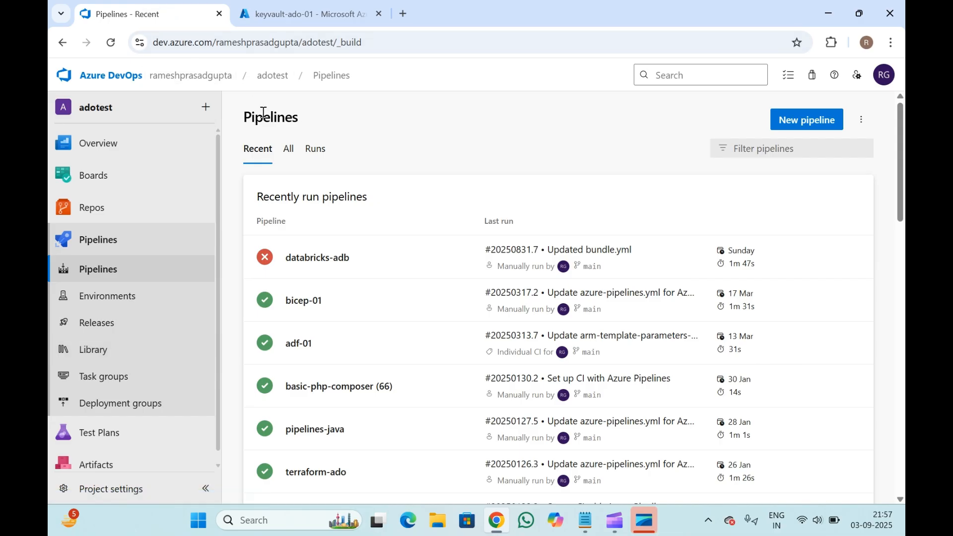
left_click(306, 3)
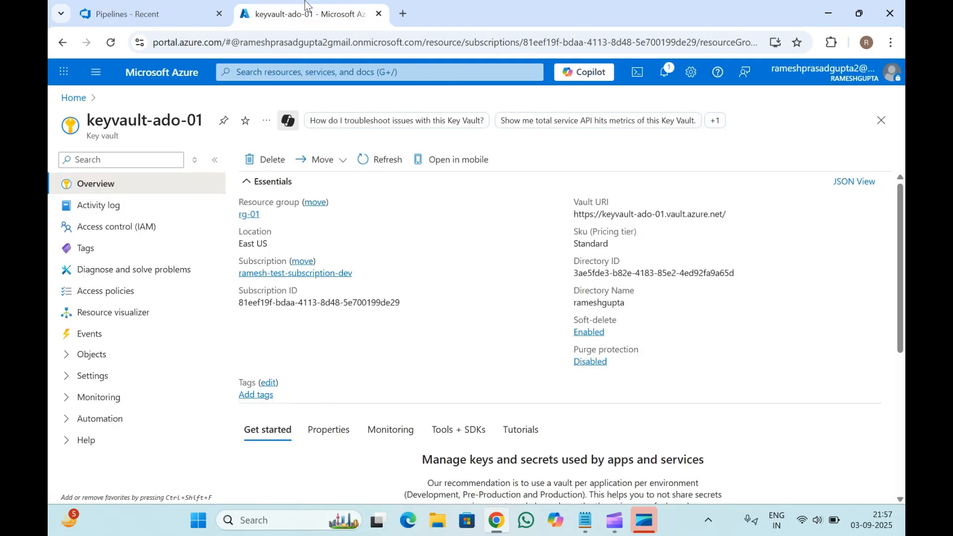
left_click(167, 6)
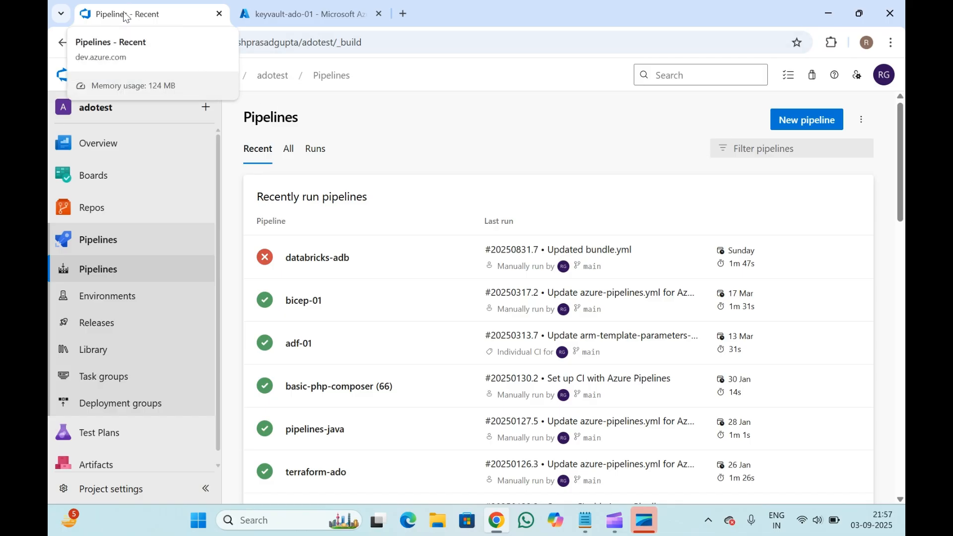
left_click(314, 6)
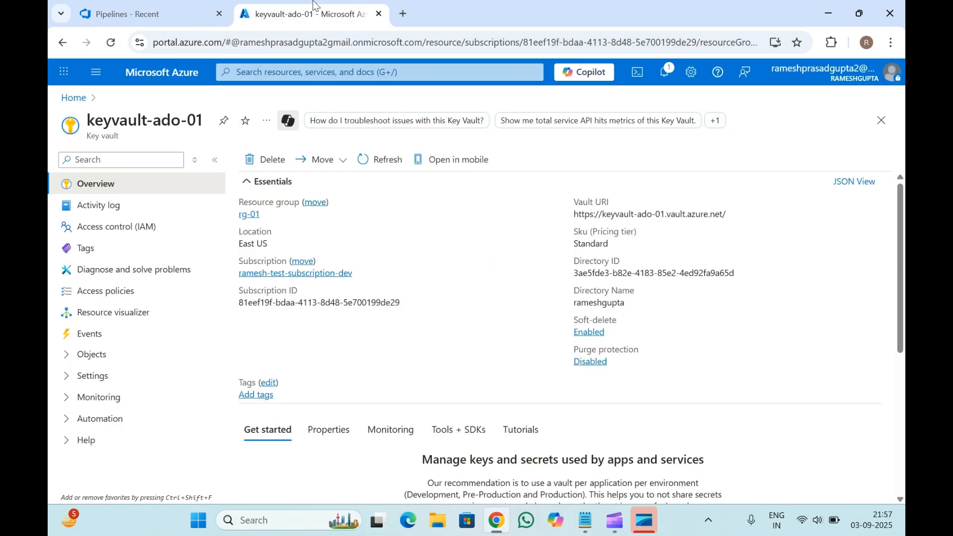
left_click(158, 6)
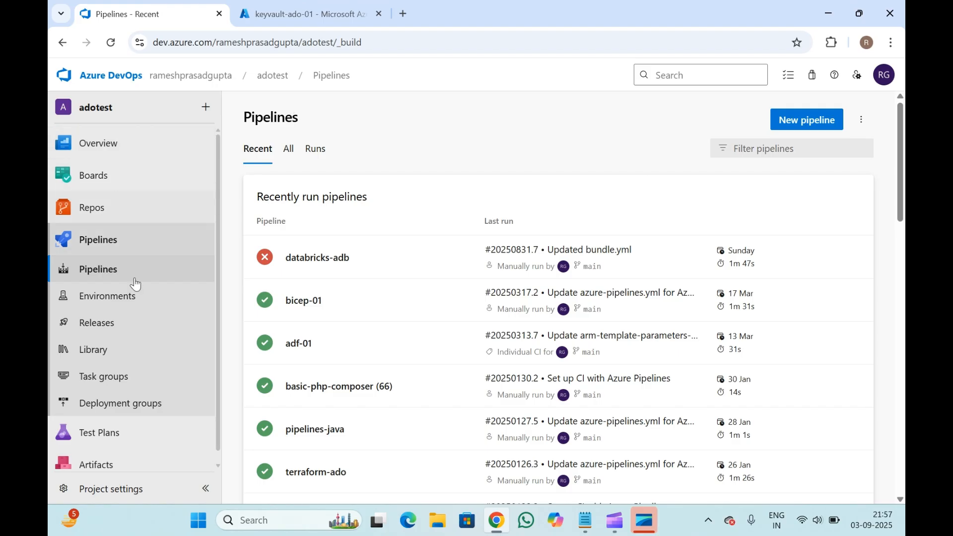
- Create a new variable group in the pipeline Library named Key vault integration
left_click(117, 348)
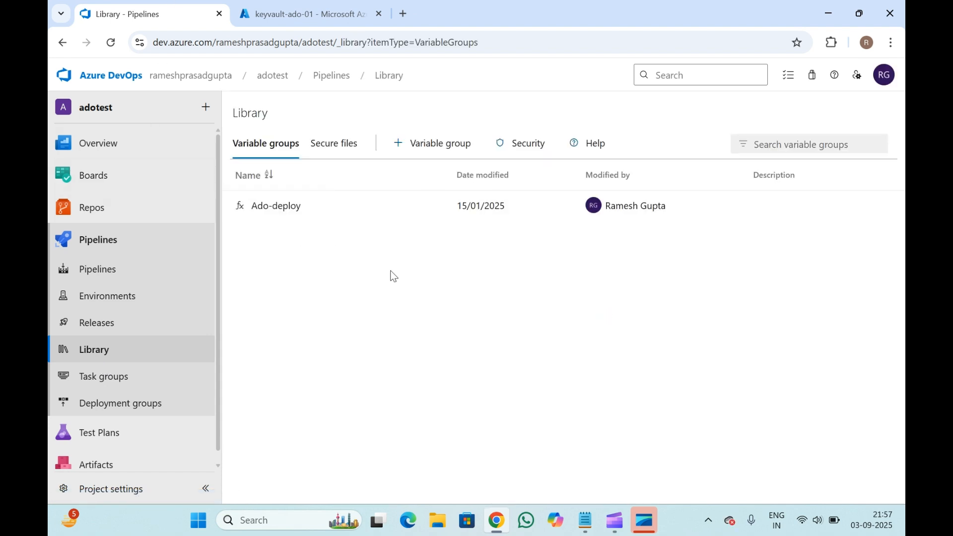
left_click(446, 140)
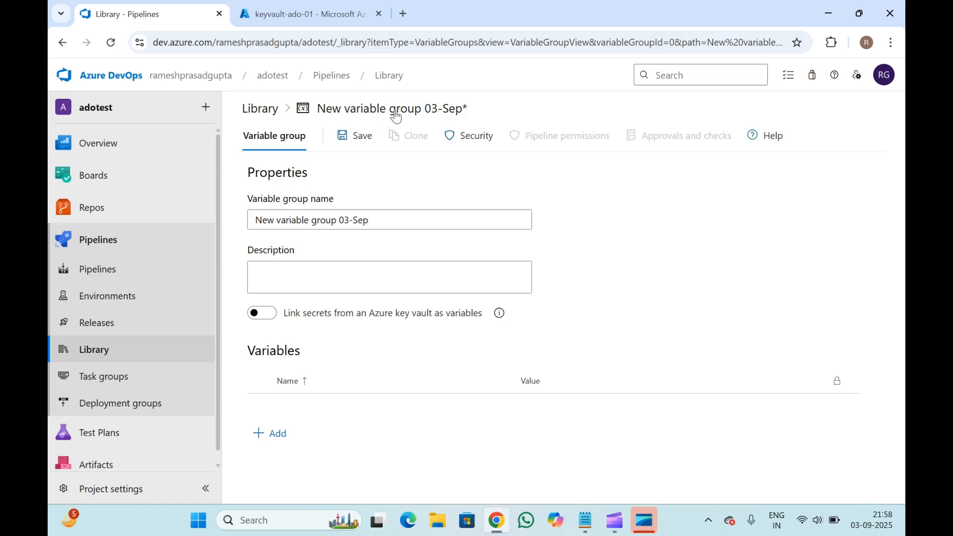
double_click(386, 222)
left_click_drag(386, 224, 234, 233)
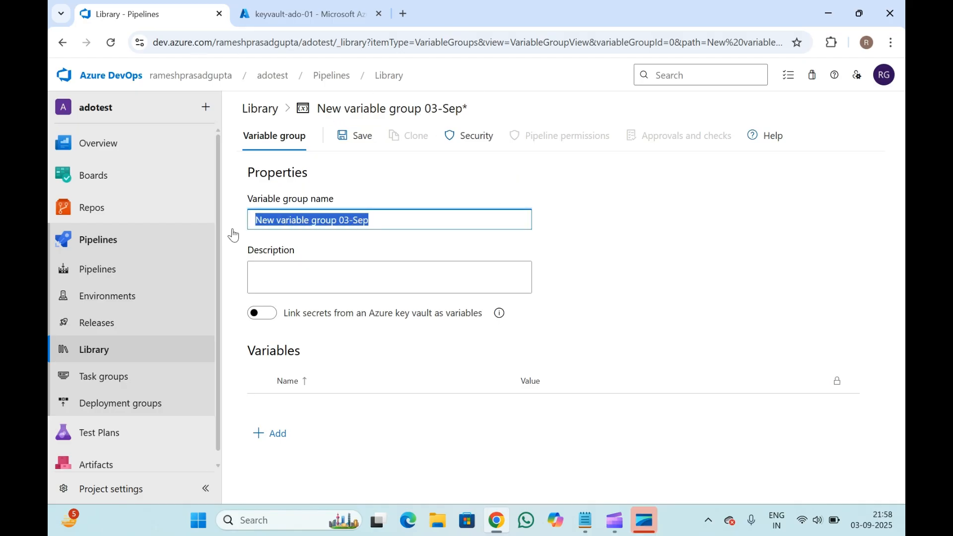
type("Kry")
key("BackSpace")
key("BackSpace")
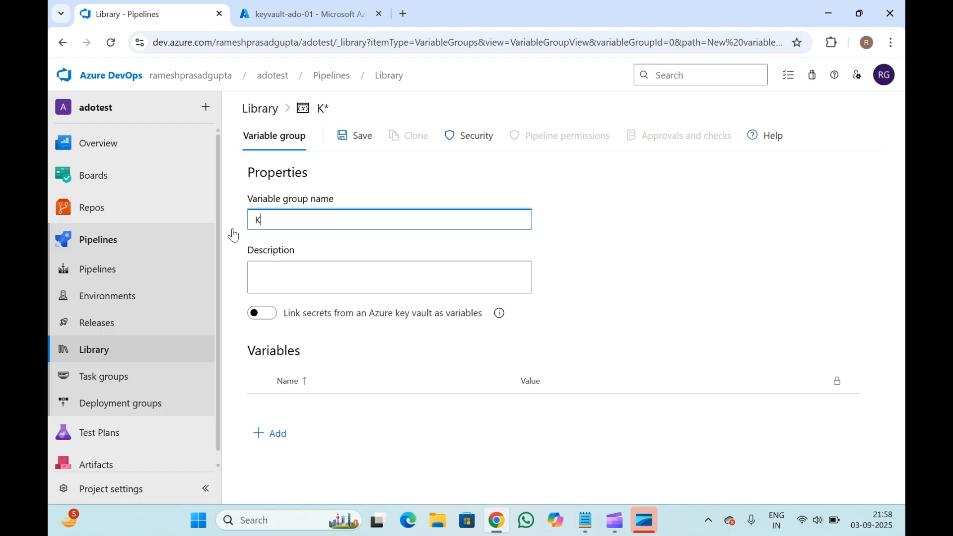
type("ey vault")
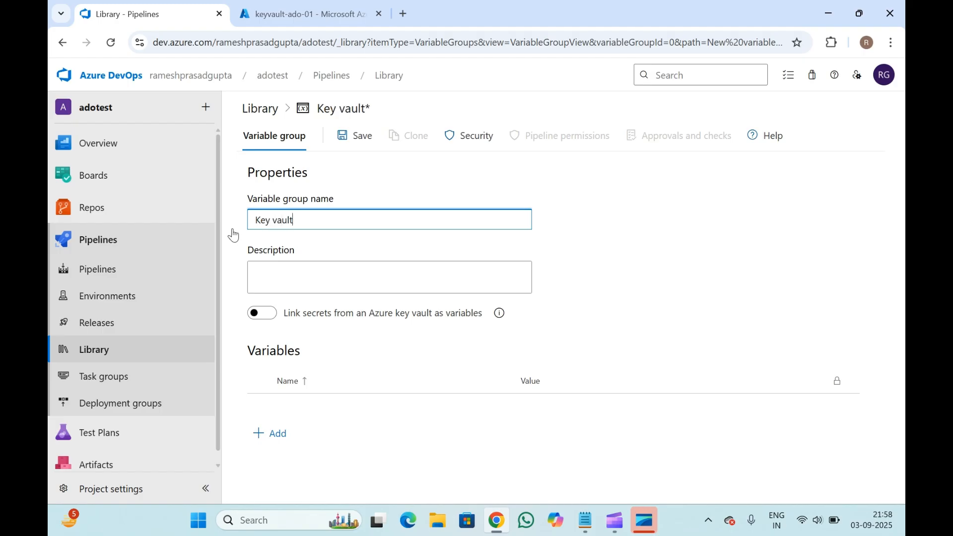
type(" integration")
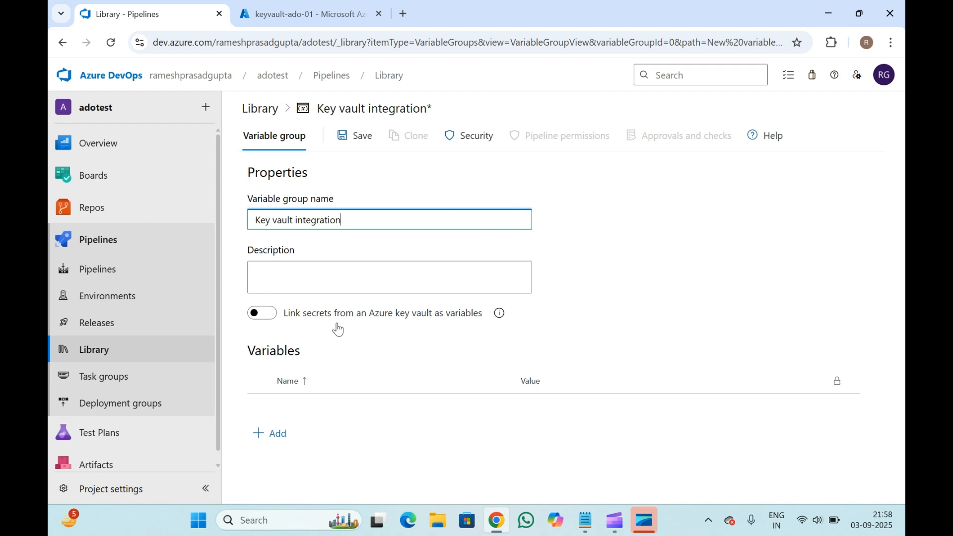
- Enable linking secrets from an Azure key vault as variables for the group
left_click(262, 314)
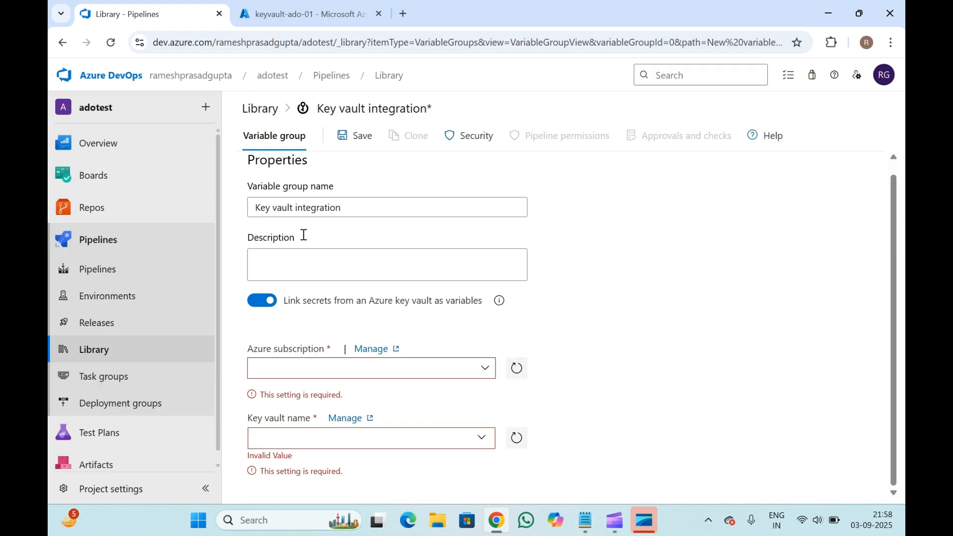
left_click(311, 13)
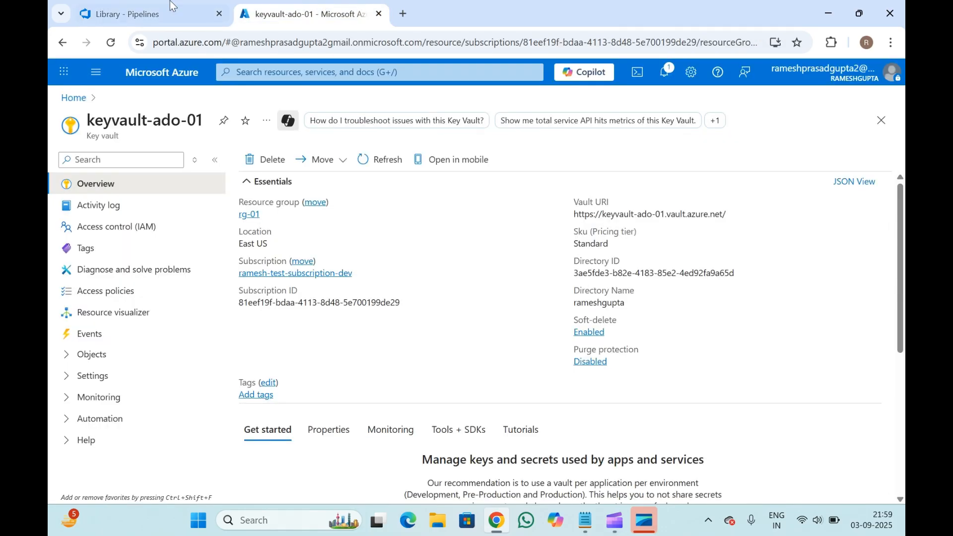
left_click(151, 12)
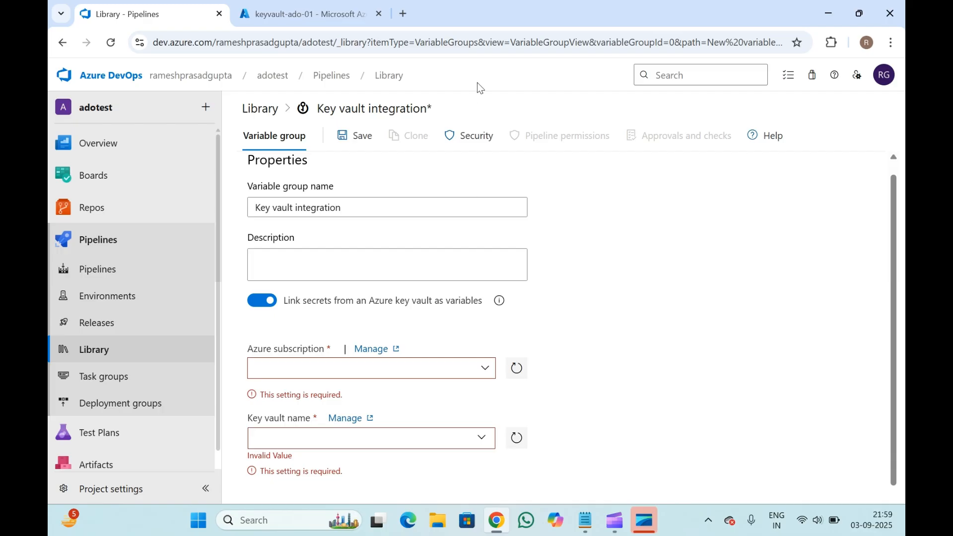
left_click(302, 14)
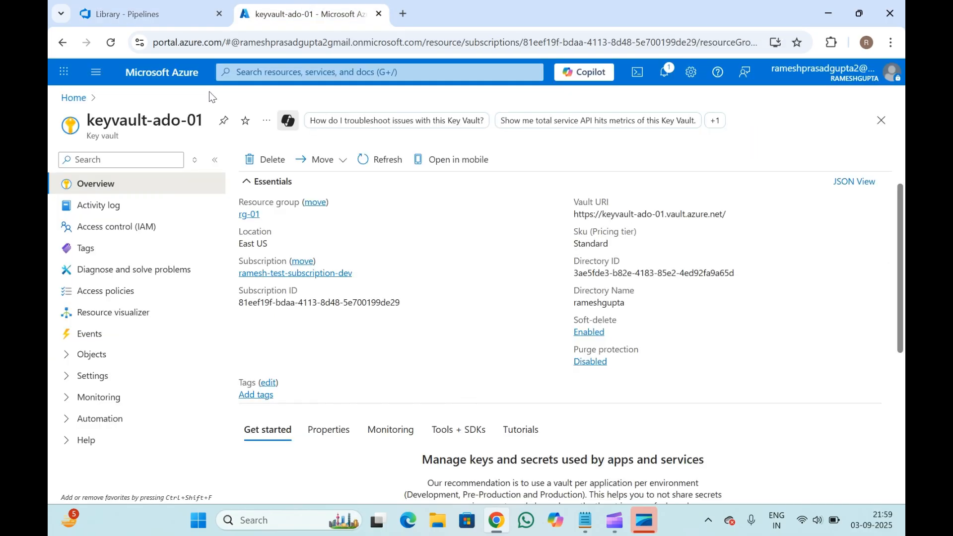
- Choose Azure-Connection as the Azure subscription for linking the keyvault-ado-01 key vault
double_click(119, 117)
left_click_drag(119, 117, 117, 134)
left_click(117, 134)
left_click(163, 9)
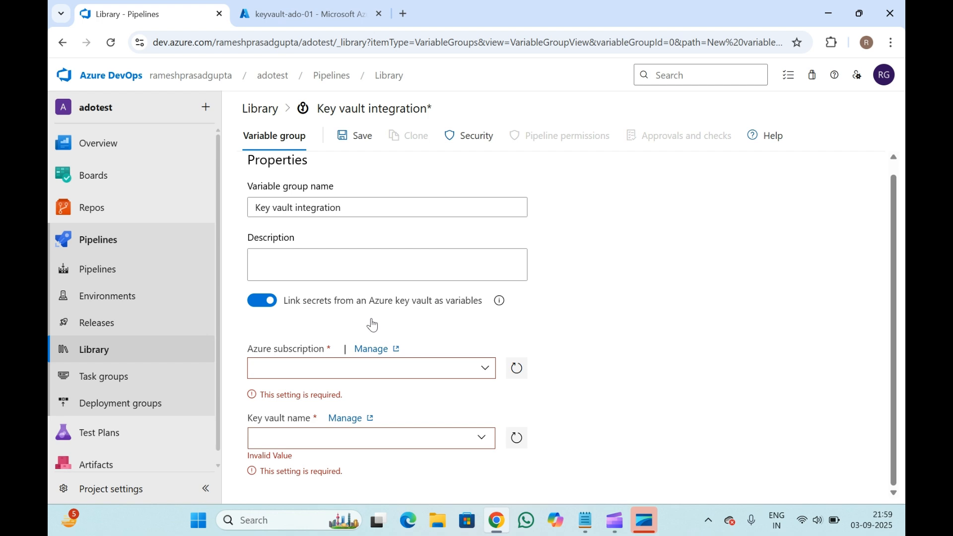
left_click(490, 378)
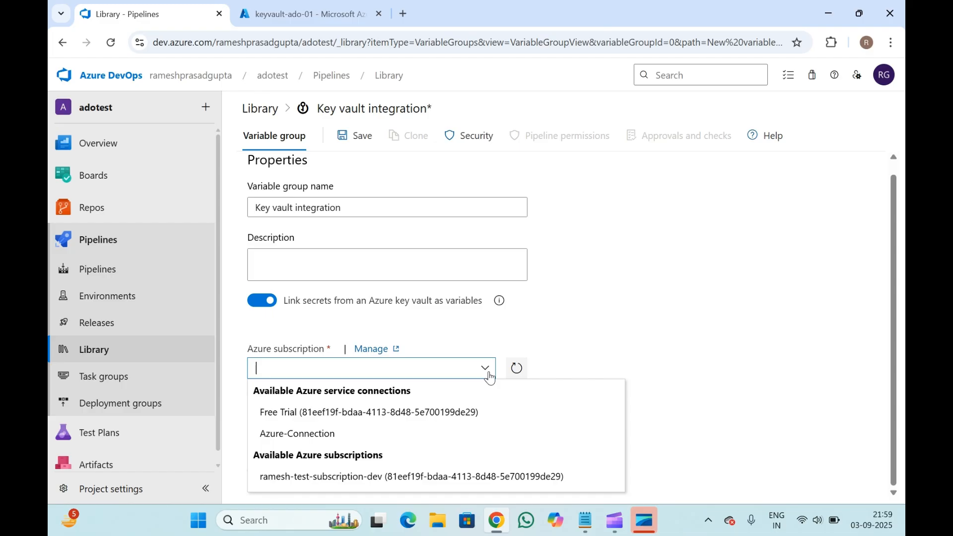
left_click(312, 434)
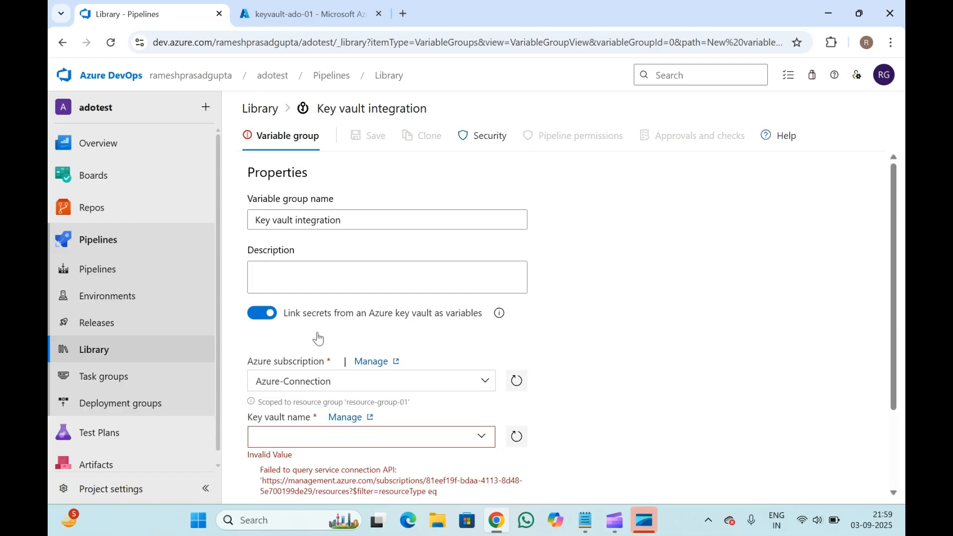
- Open the subscription's Manage link in a new tab to view the project's service connections
right_click(371, 366)
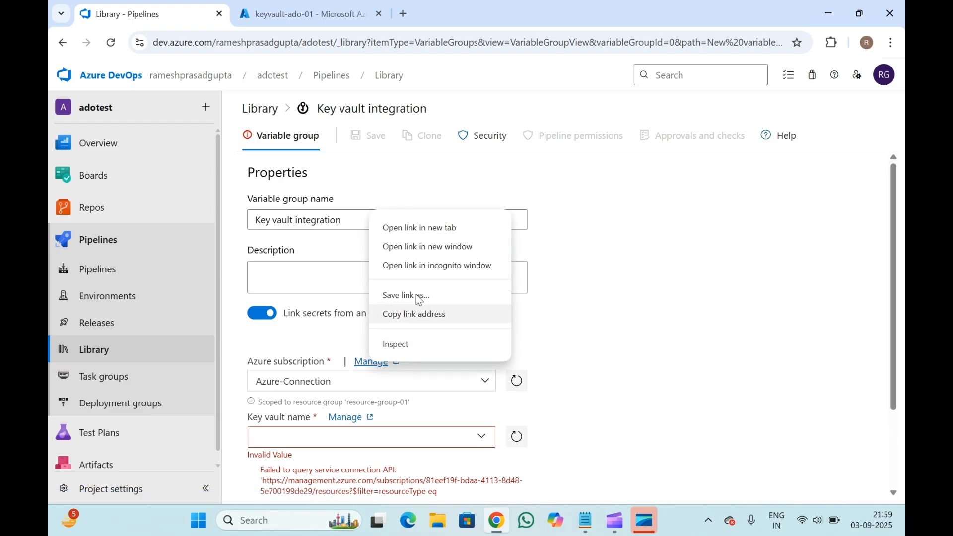
left_click(430, 228)
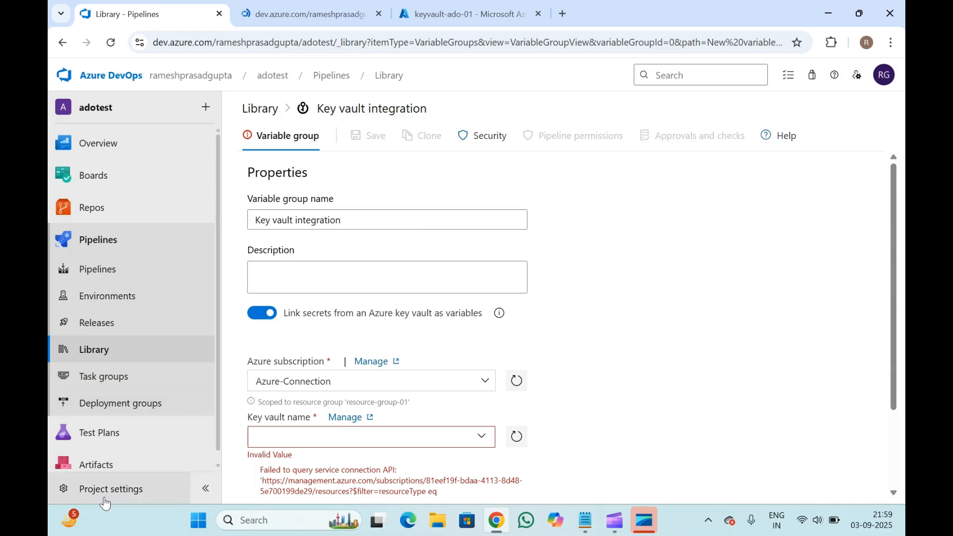
left_click(293, 11)
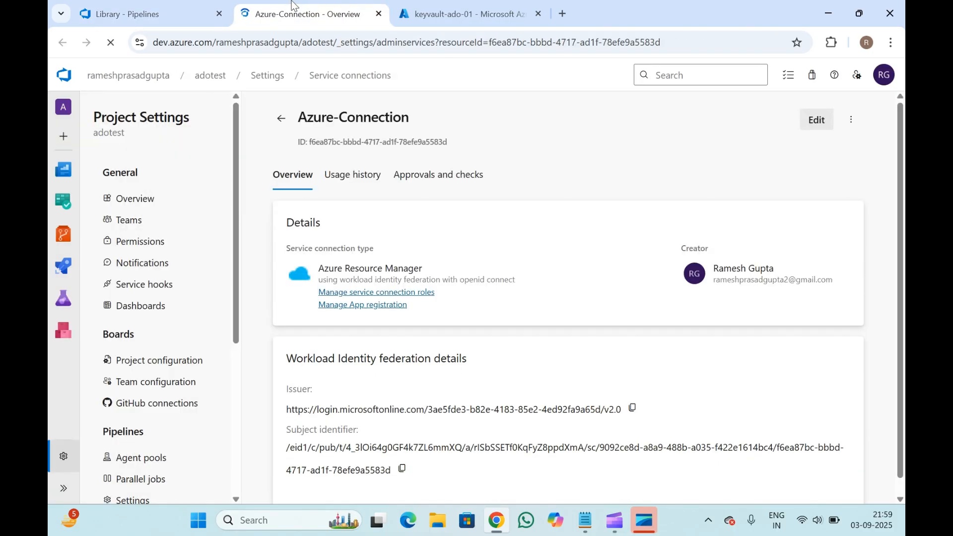
left_click(281, 121)
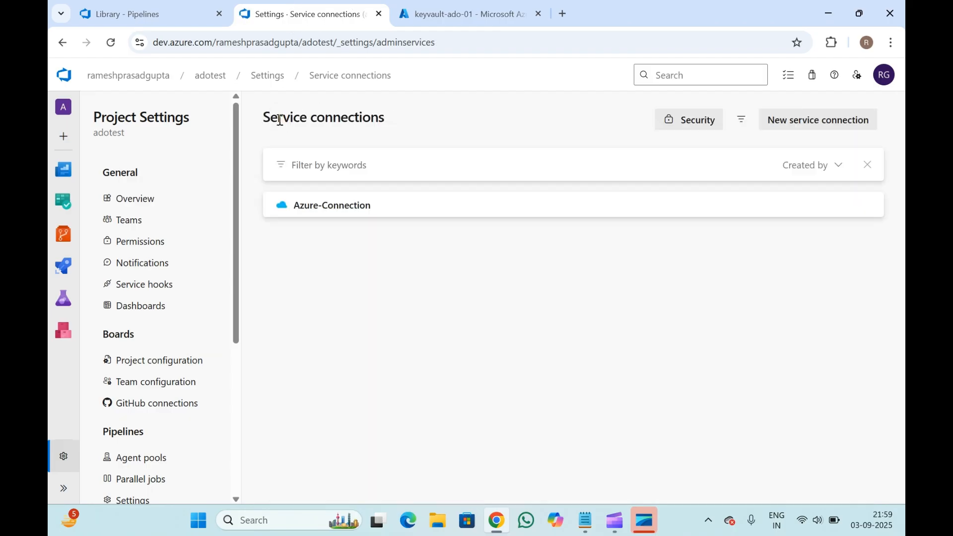
left_click(813, 121)
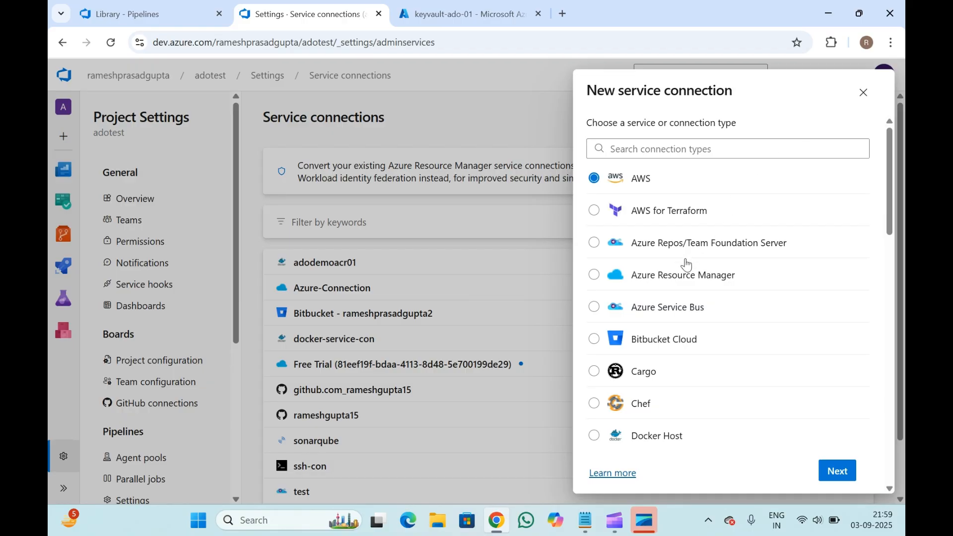
left_click(674, 279)
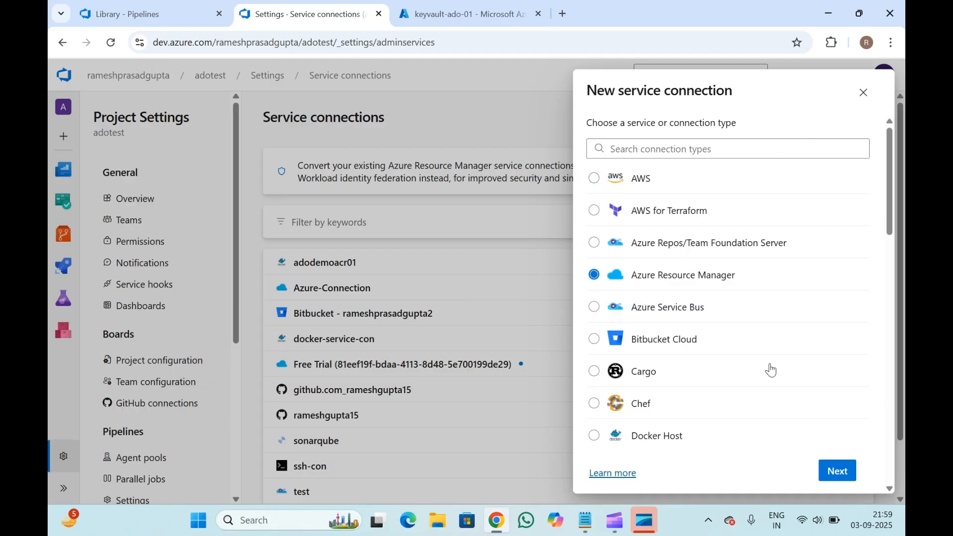
left_click(842, 472)
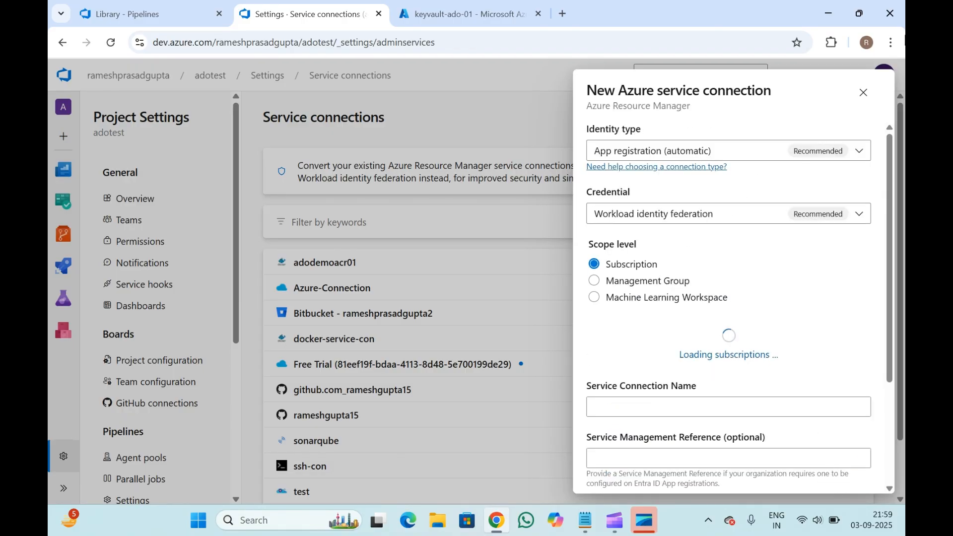
left_click(861, 105)
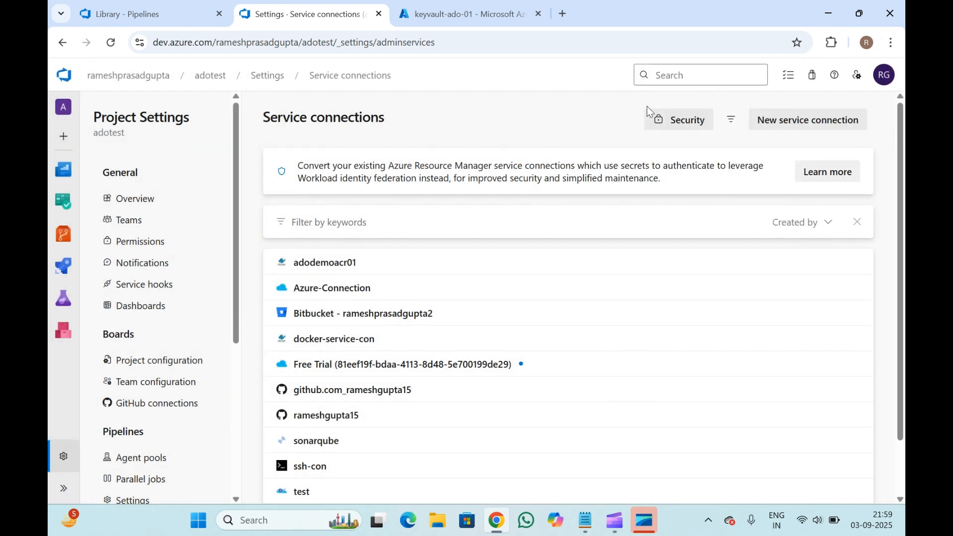
left_click(151, 5)
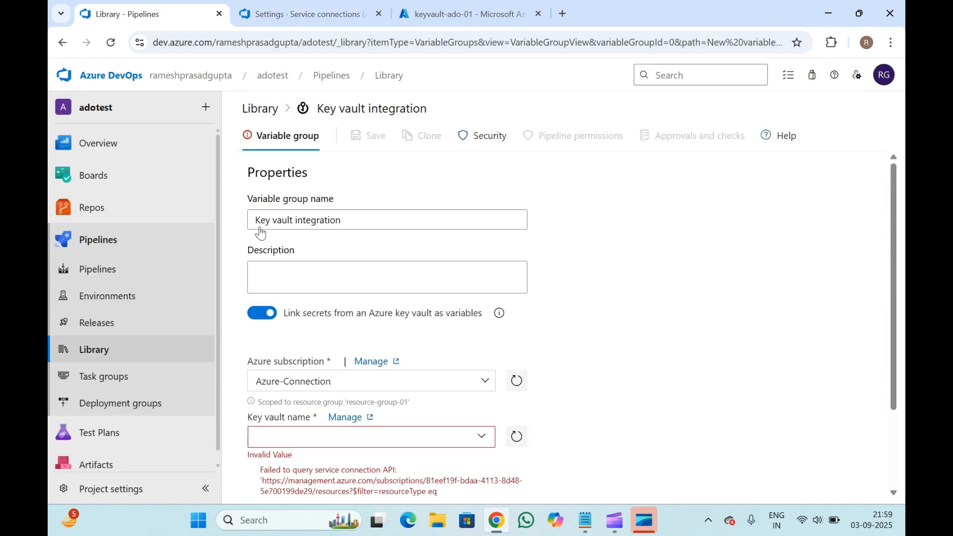
- Try to load the key vault list and refresh the Azure subscription connection
scroll(393, 326, "down", 2)
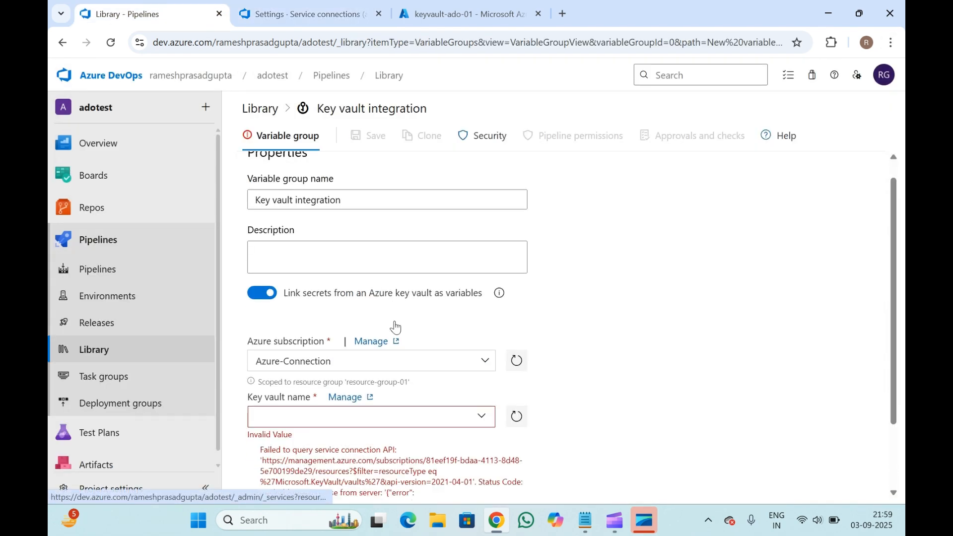
left_click(484, 332)
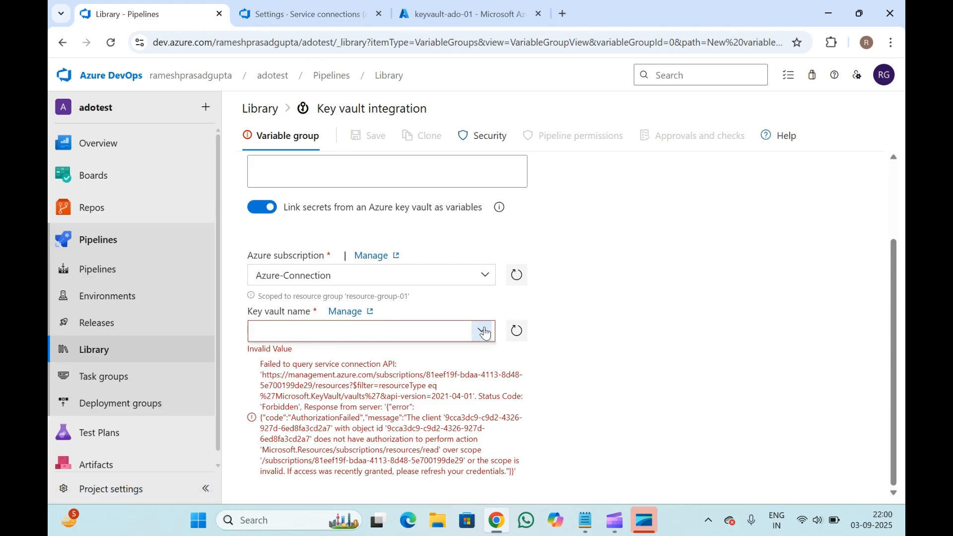
left_click(610, 308)
left_click(481, 332)
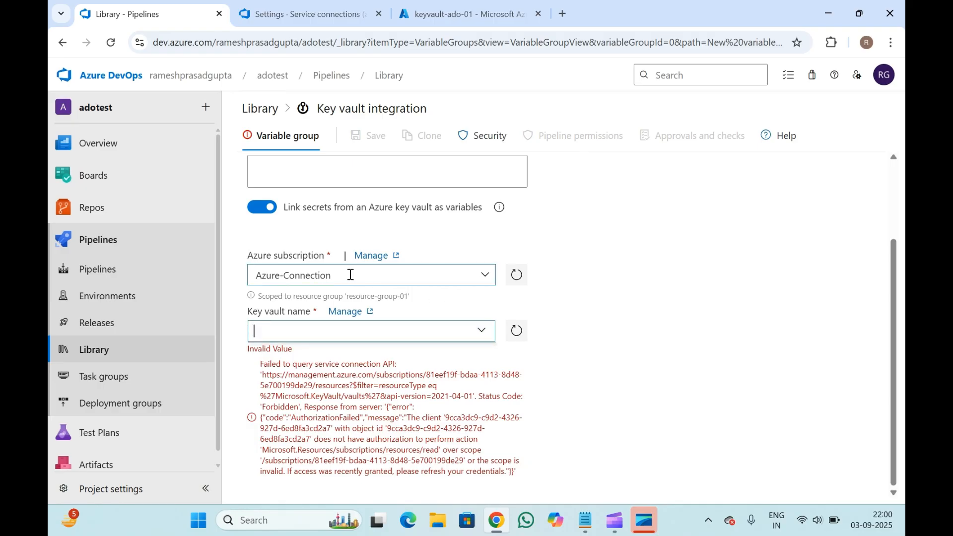
left_click(516, 283)
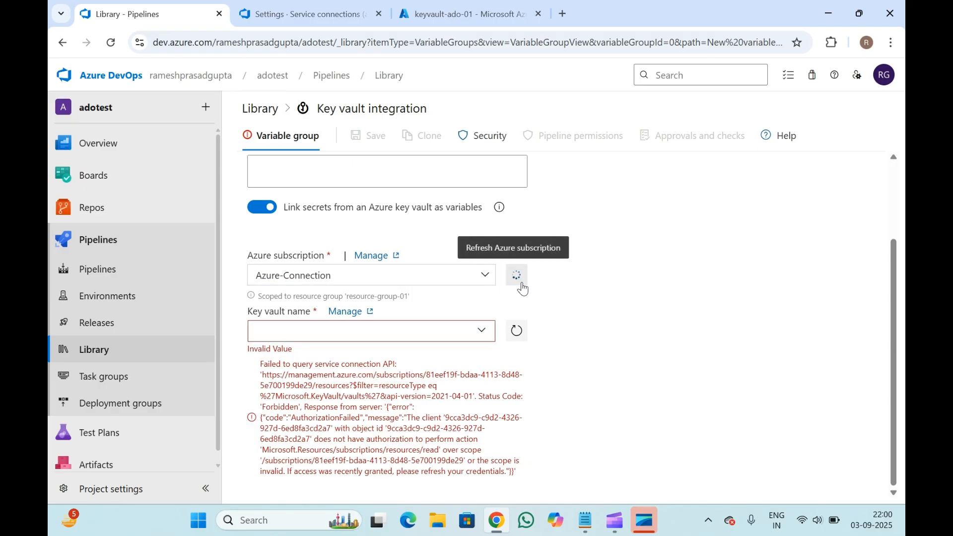
- Switch the Azure subscription to ramesh-test-subscription-dev and authorize it
left_click(485, 276)
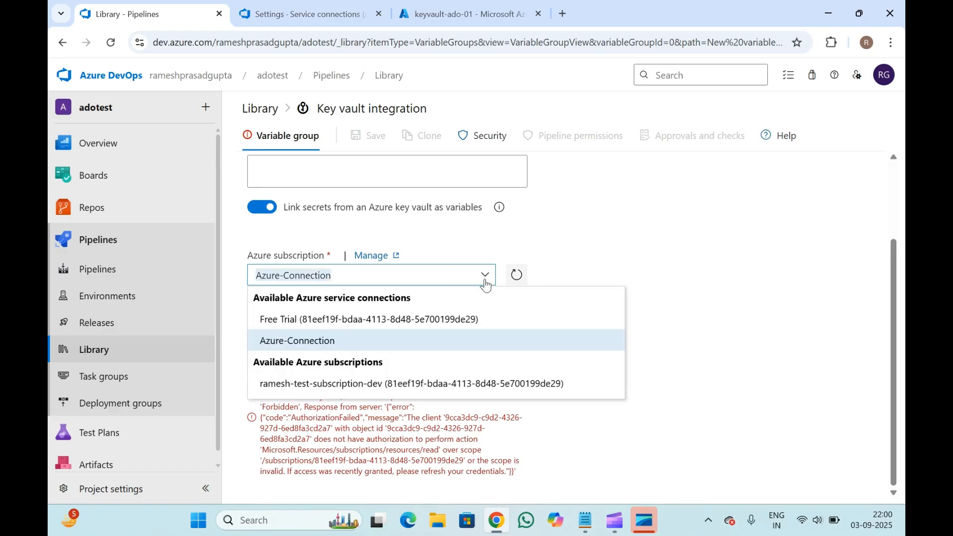
left_click(341, 383)
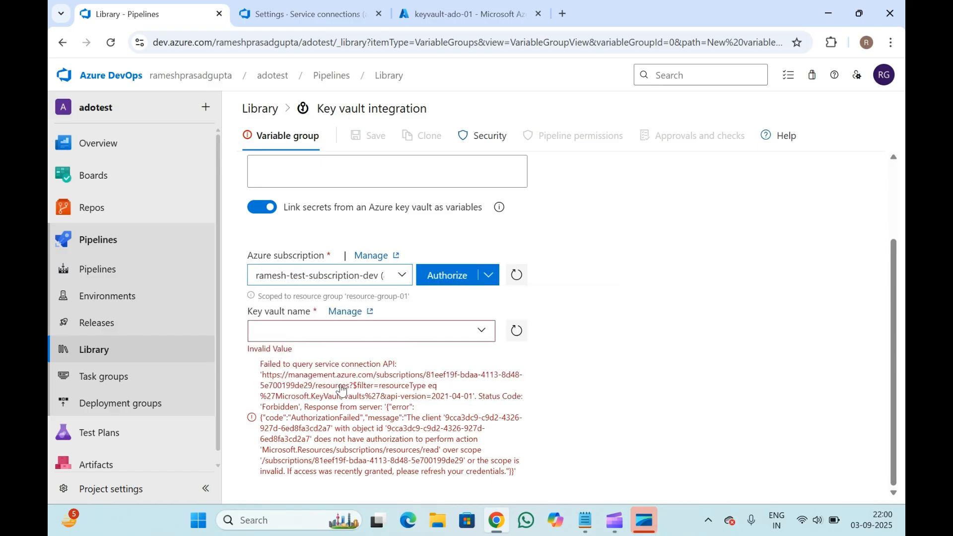
left_click(446, 277)
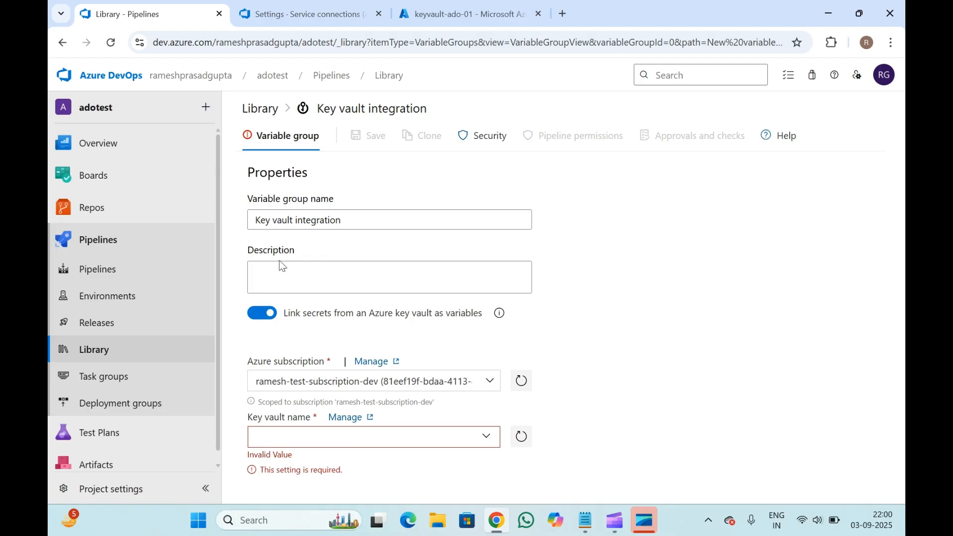
- Choose keyvault-ado-01 as the key vault name and close the service connections tab
left_click(487, 436)
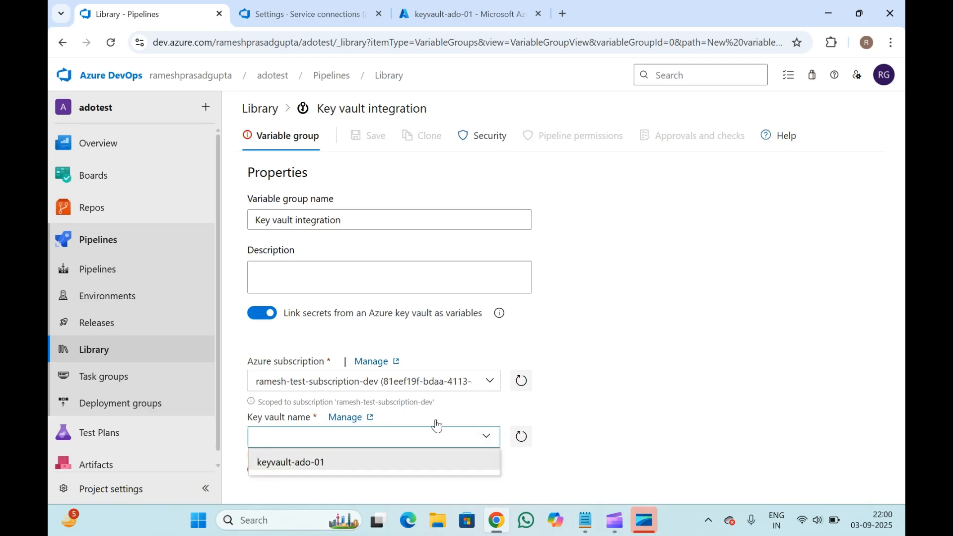
left_click(332, 462)
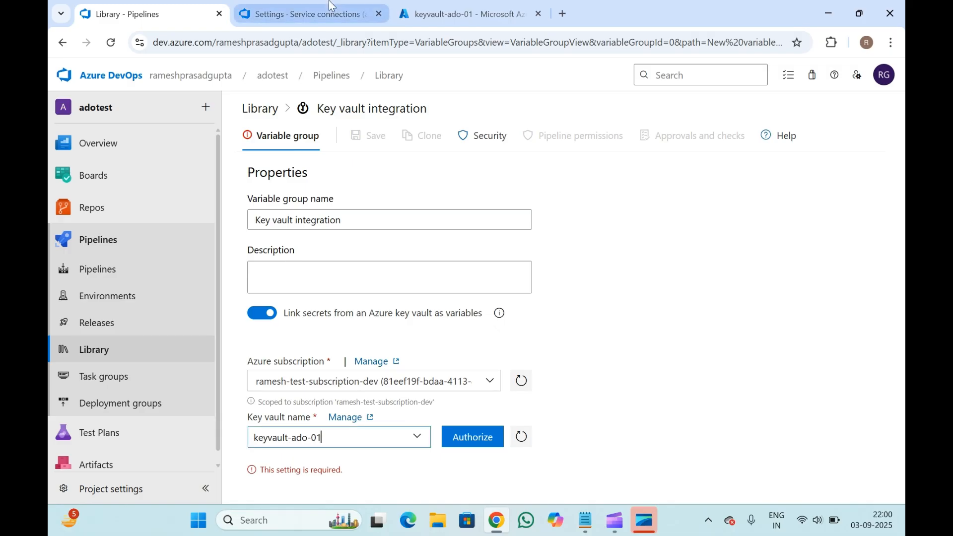
left_click(436, 4)
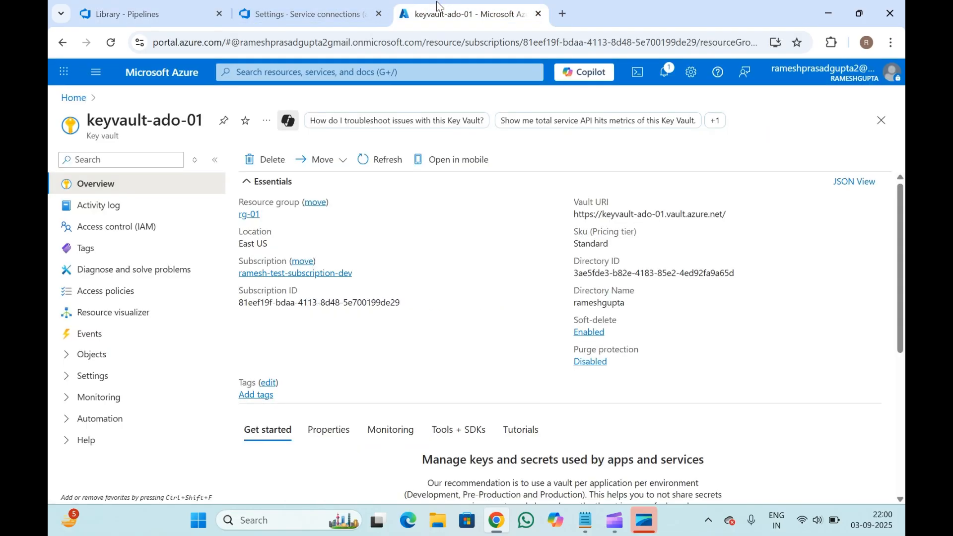
left_click(379, 14)
left_click(145, 6)
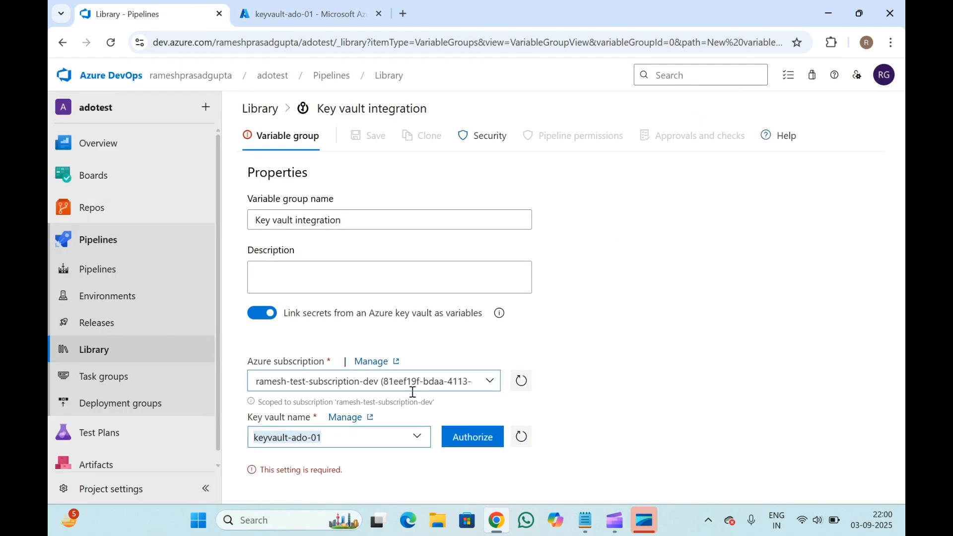
- Authorize the variable group's access to the keyvault-ado-01 key vault
left_click(468, 439)
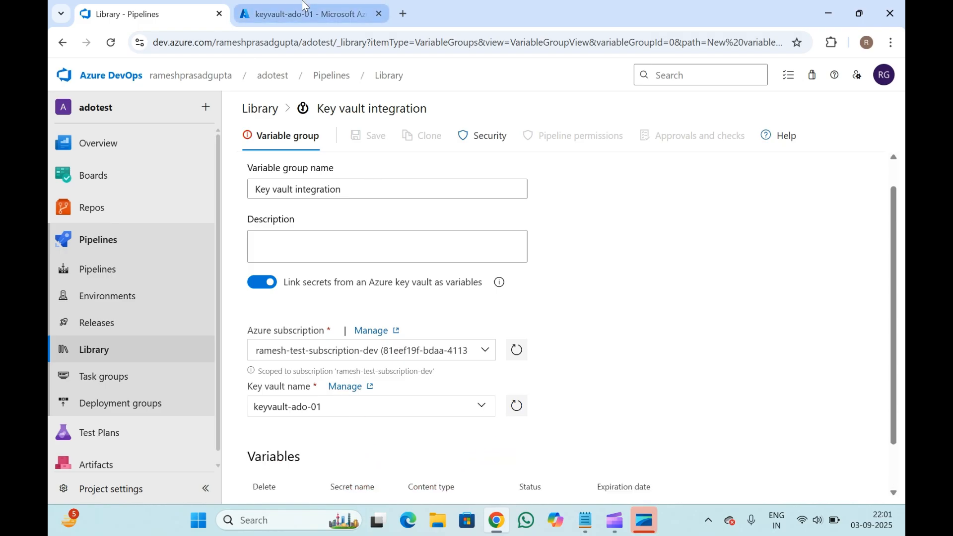
left_click(308, 14)
left_click(193, 6)
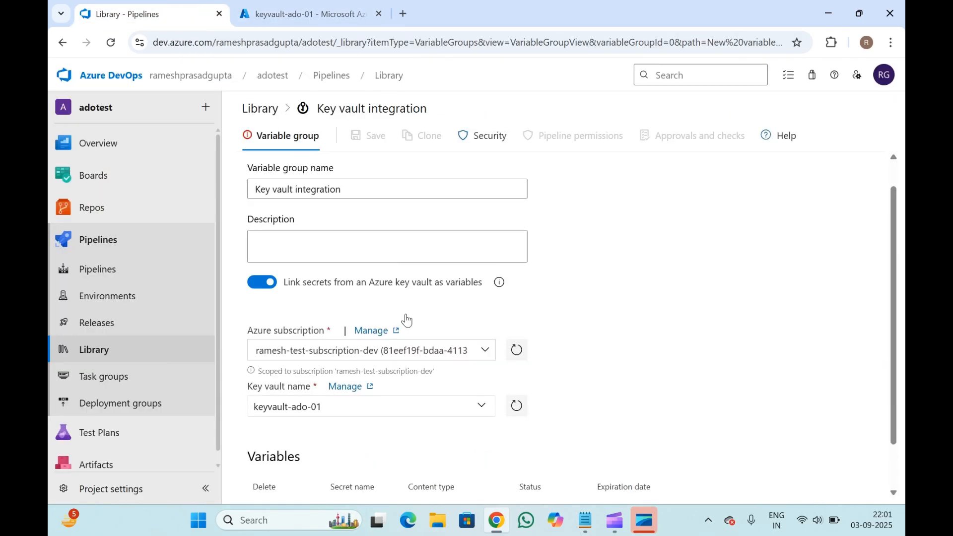
- Try to add secrets from the linked key vault to the group's variables
scroll(404, 325, "down", 1)
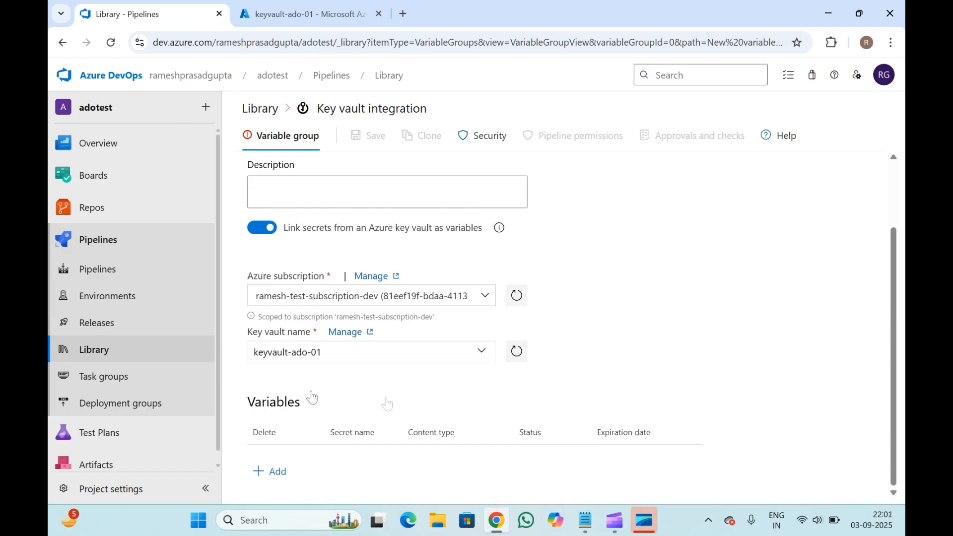
left_click(277, 471)
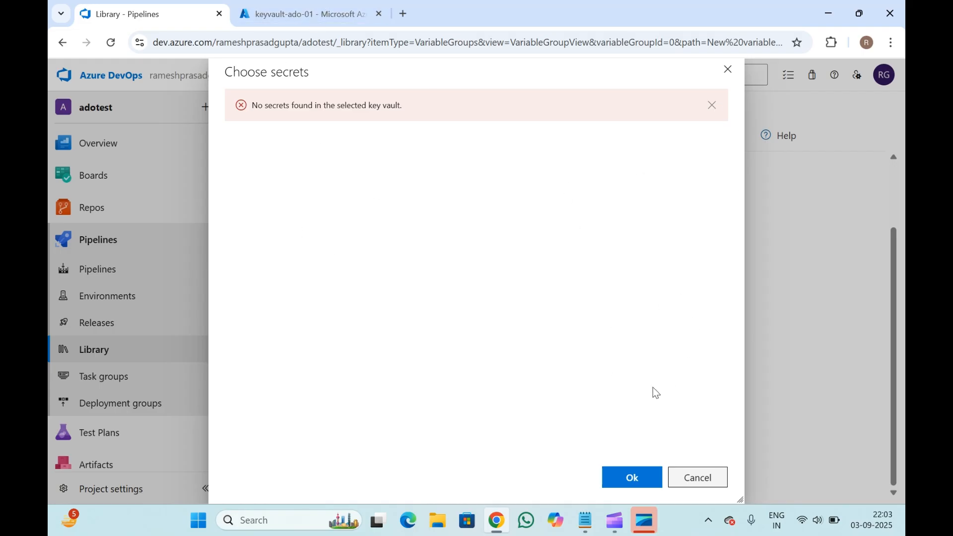
left_click(697, 486)
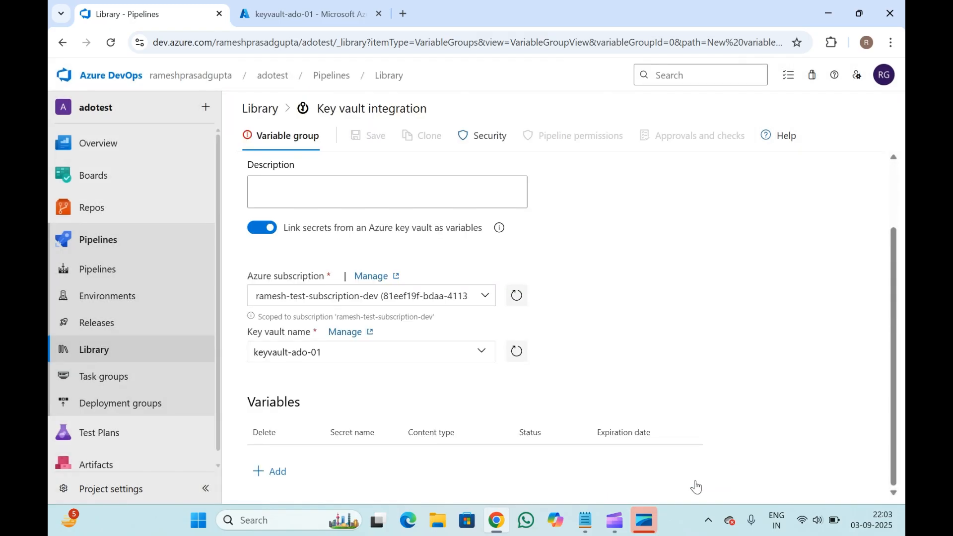
left_click(280, 478)
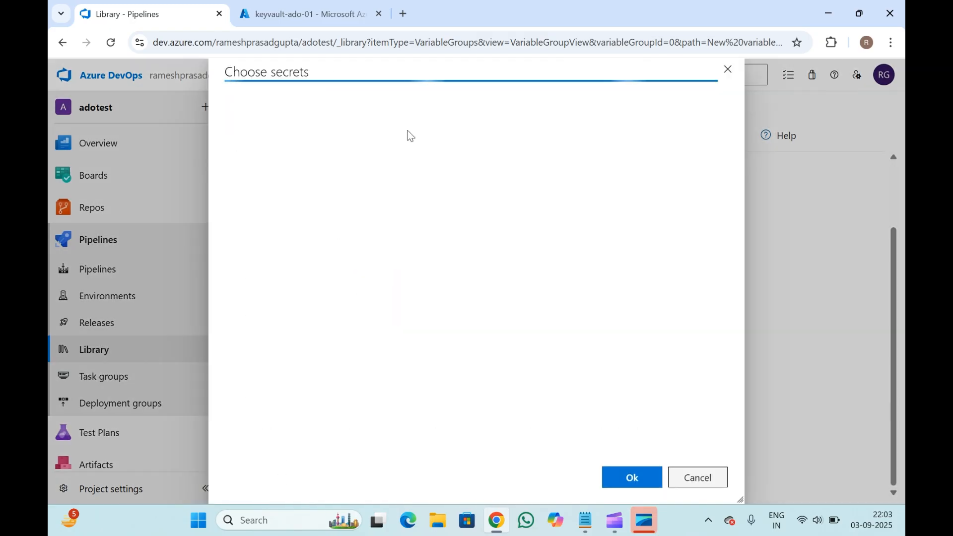
left_click(728, 71)
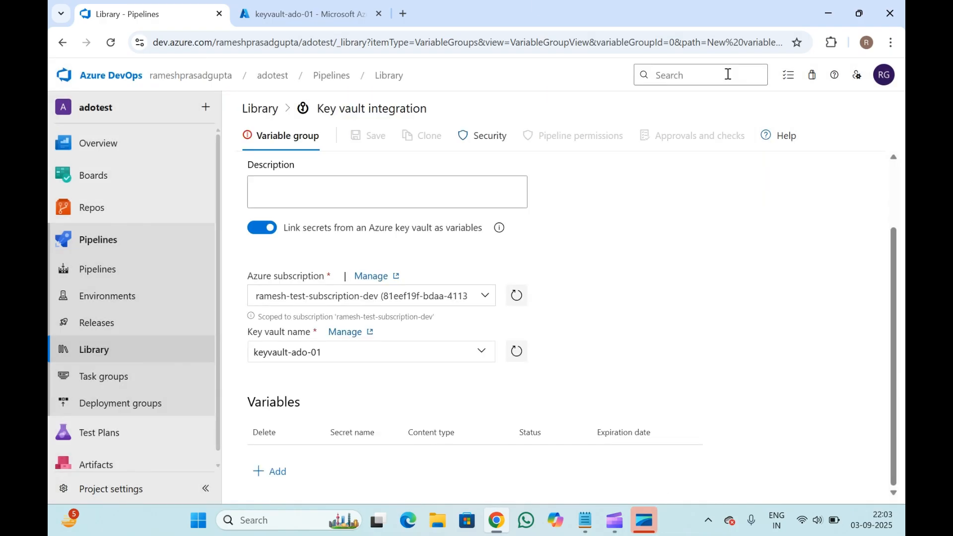
- Switch to the Azure portal, open the key vault's Secrets, and start a new secret named testintegration
left_click(352, 6)
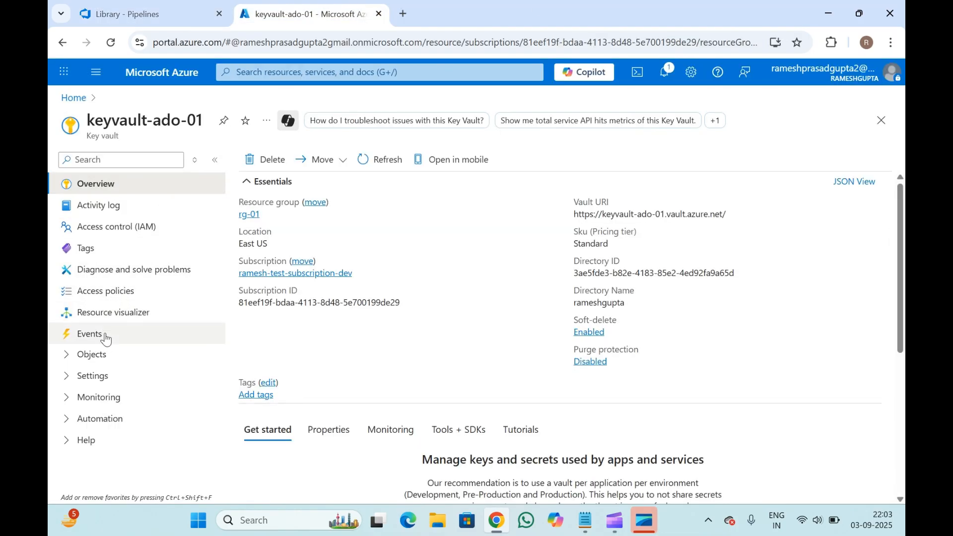
left_click(95, 358)
left_click(101, 405)
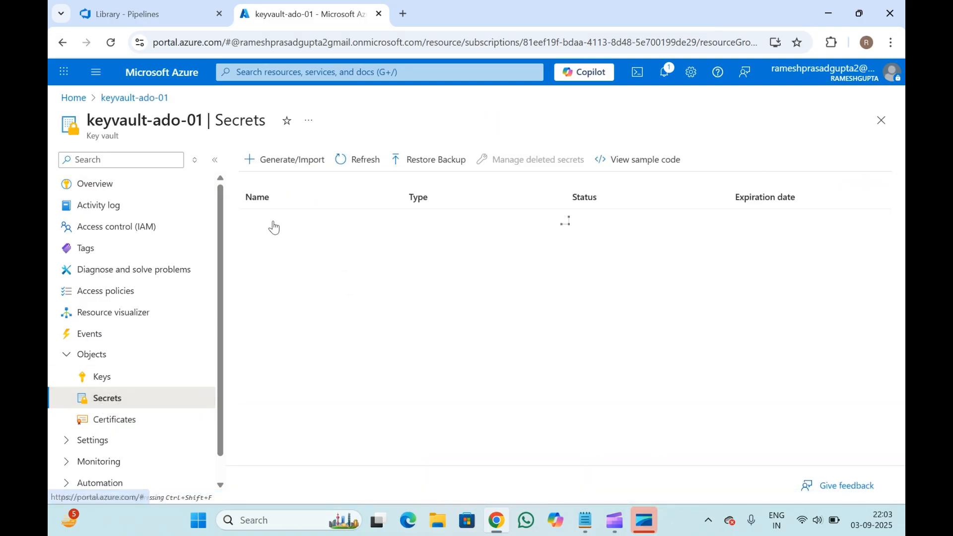
left_click(315, 157)
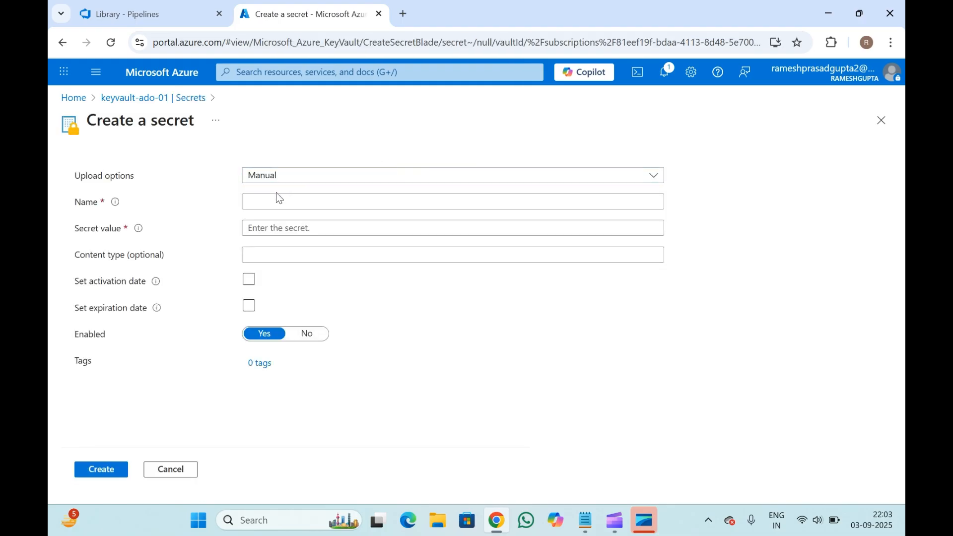
left_click(271, 198)
type("t")
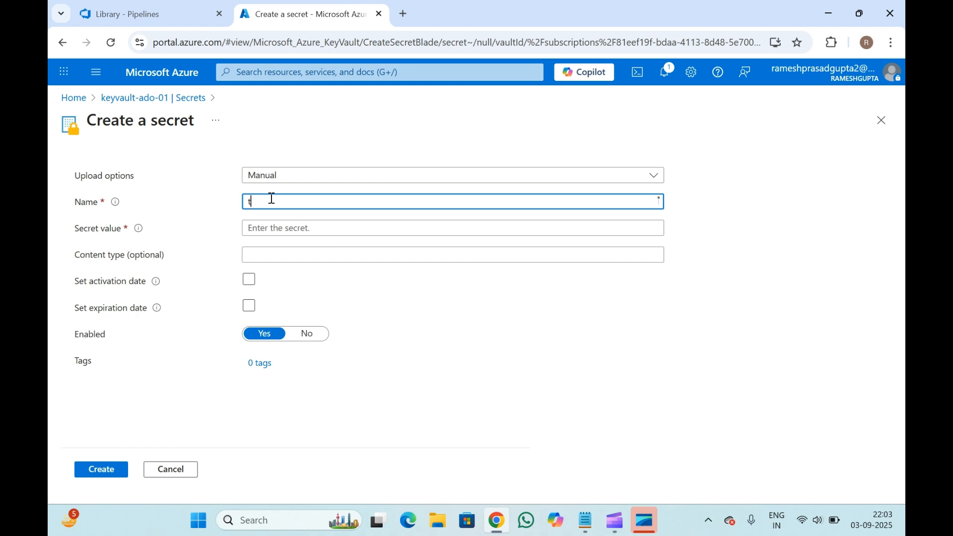
type("estintegration")
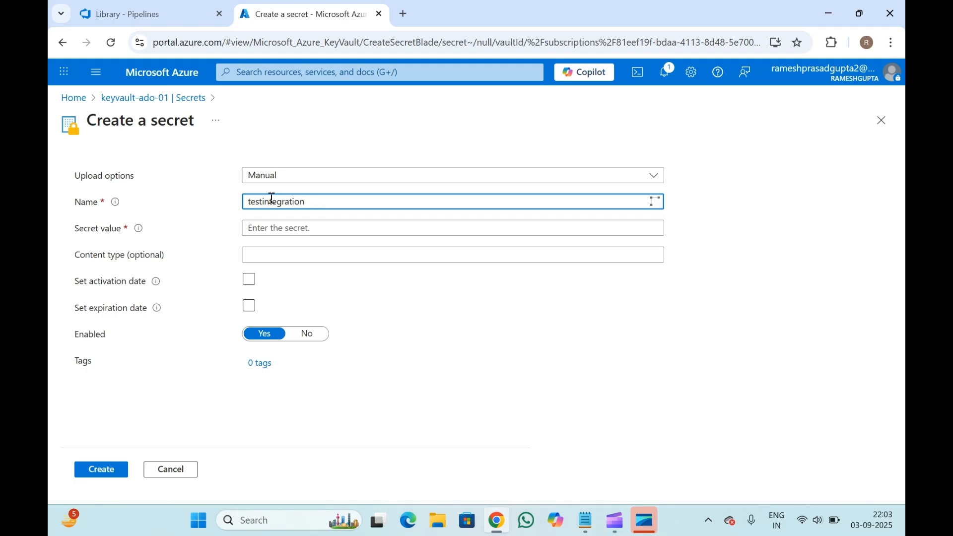
- Enter the secret value and create the testintegration secret
left_click(280, 231)
type("••••")
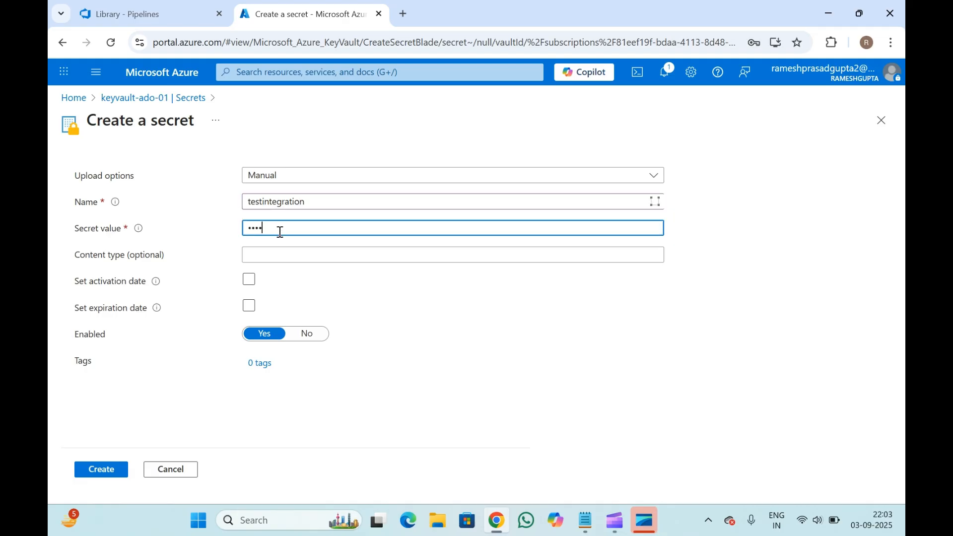
left_click(102, 468)
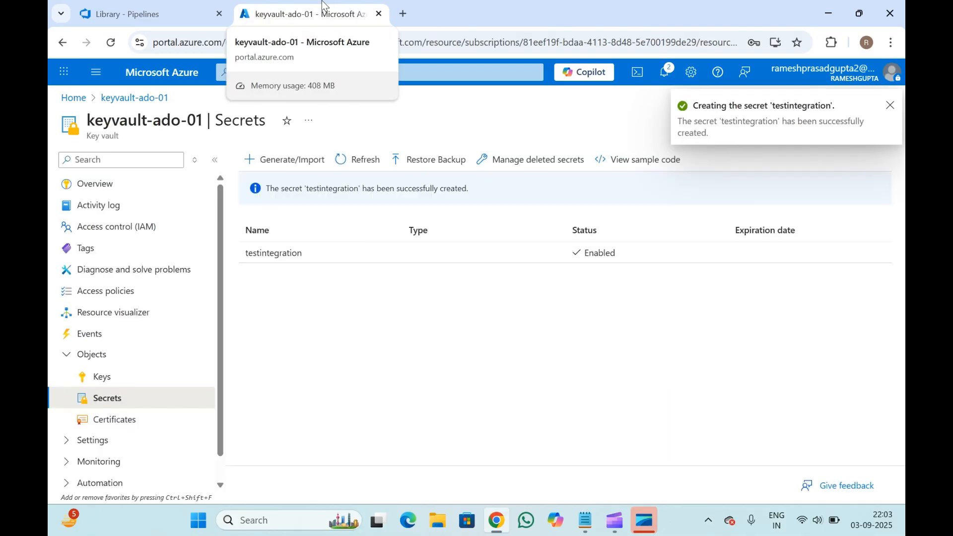
- Back in the Library, add the testintegration secret to the variable group's variables
left_click(151, 7)
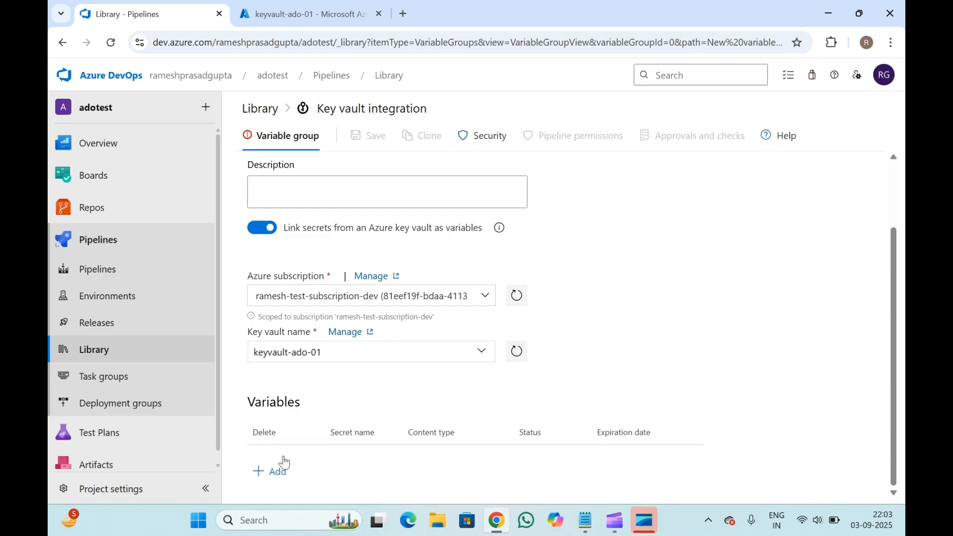
left_click(276, 470)
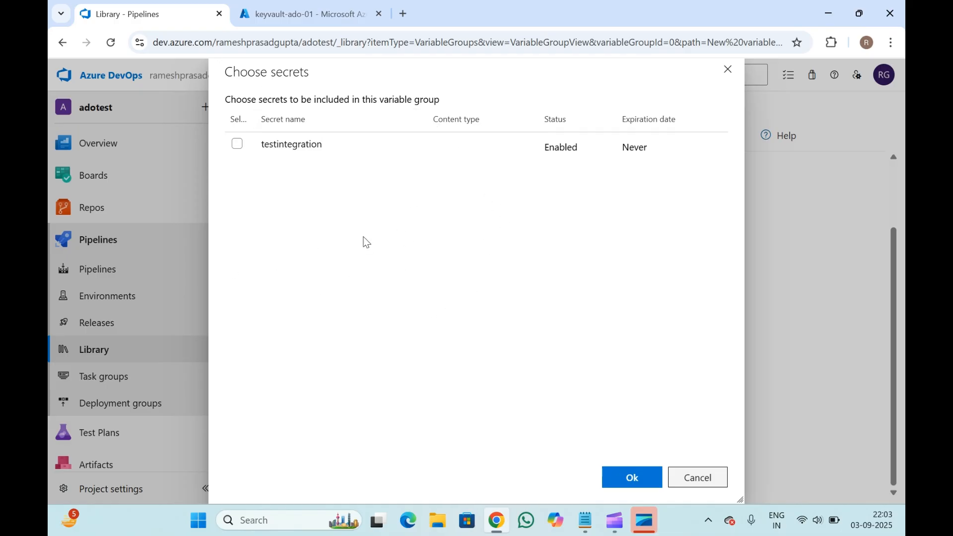
left_click(237, 144)
left_click(632, 479)
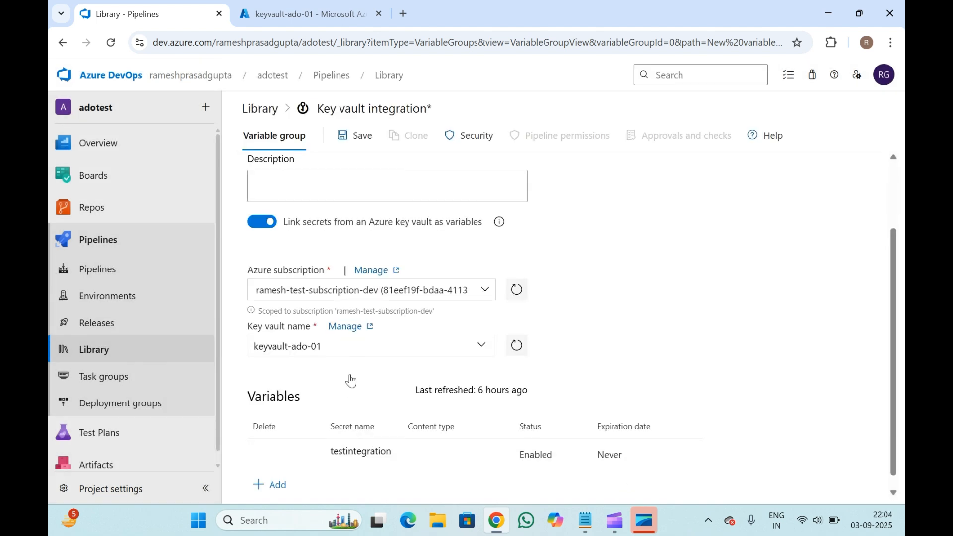
- Save the Key vault integration variable group
scroll(351, 365, "down", 1)
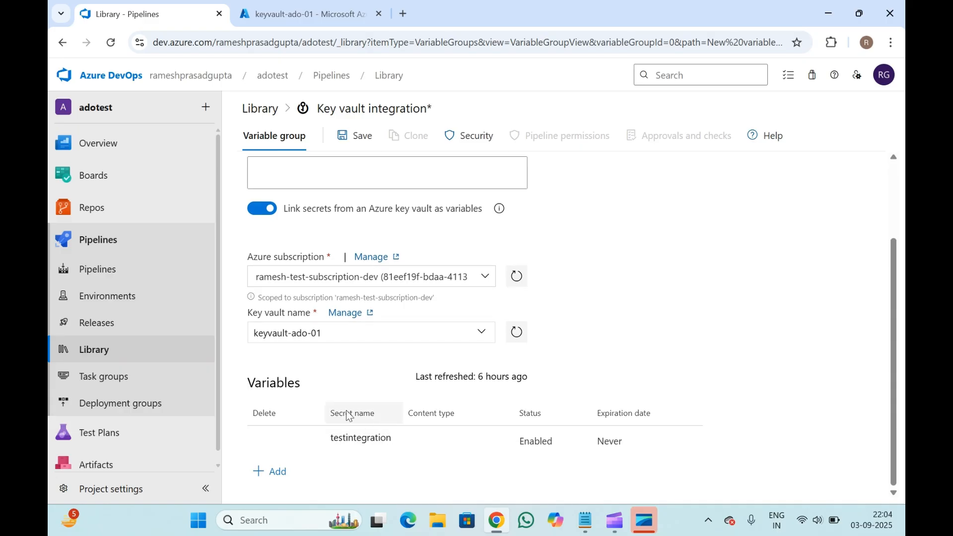
left_click(293, 5)
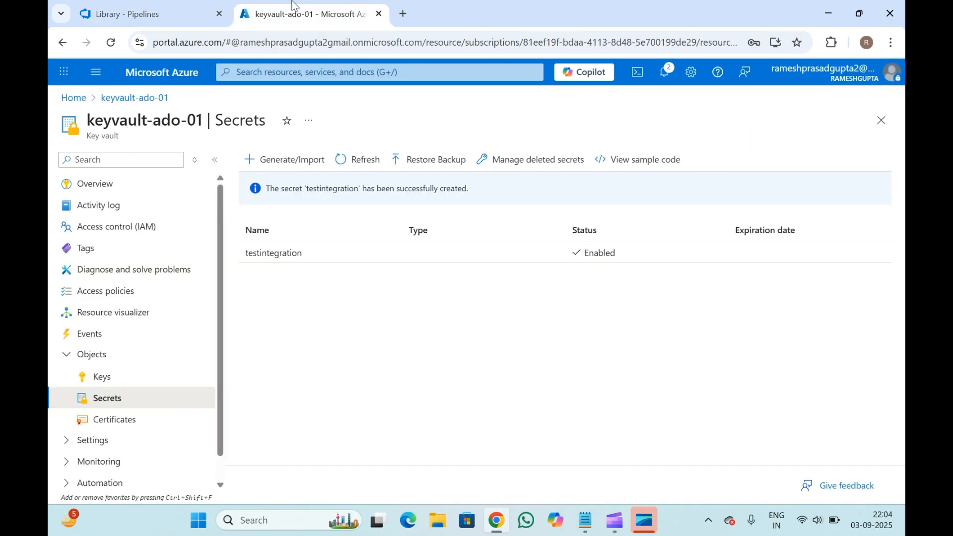
left_click(175, 5)
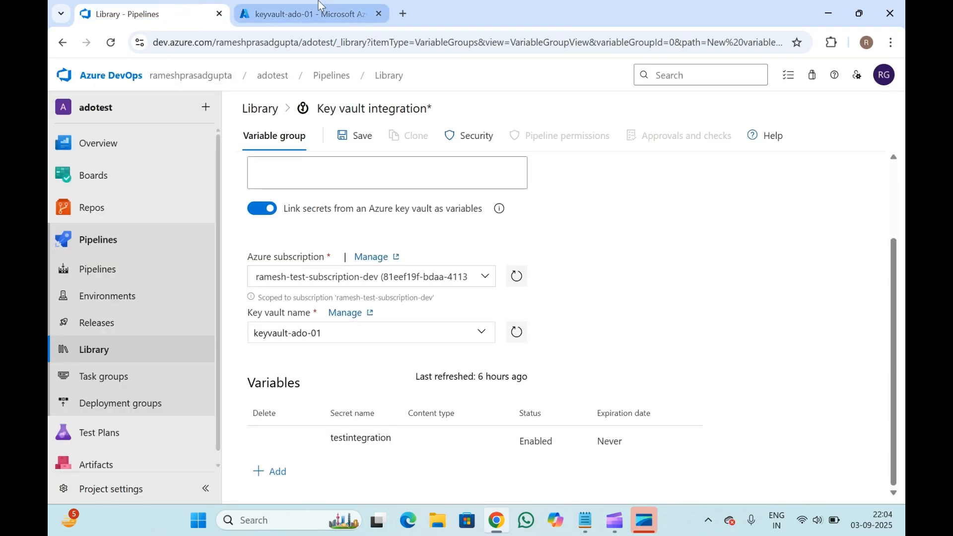
left_click(361, 142)
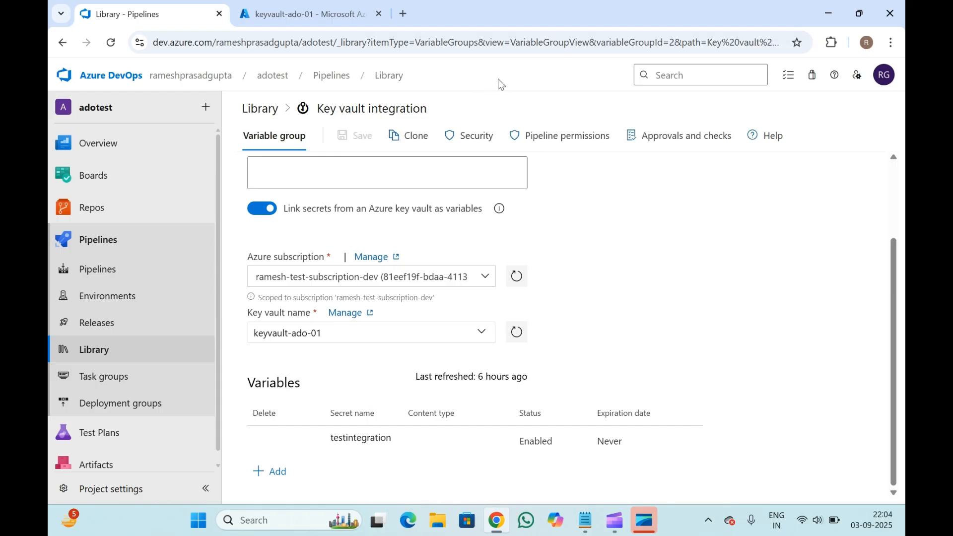
- Review the saved variable group's settings and linked secret, then return to the key vault's secrets
scroll(393, 407, "up", 2)
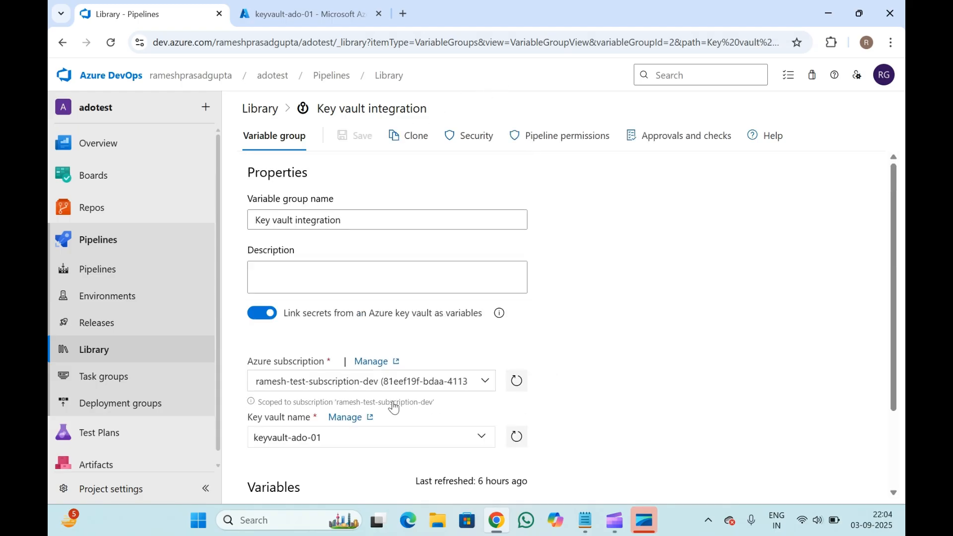
scroll(609, 381, "down", 2)
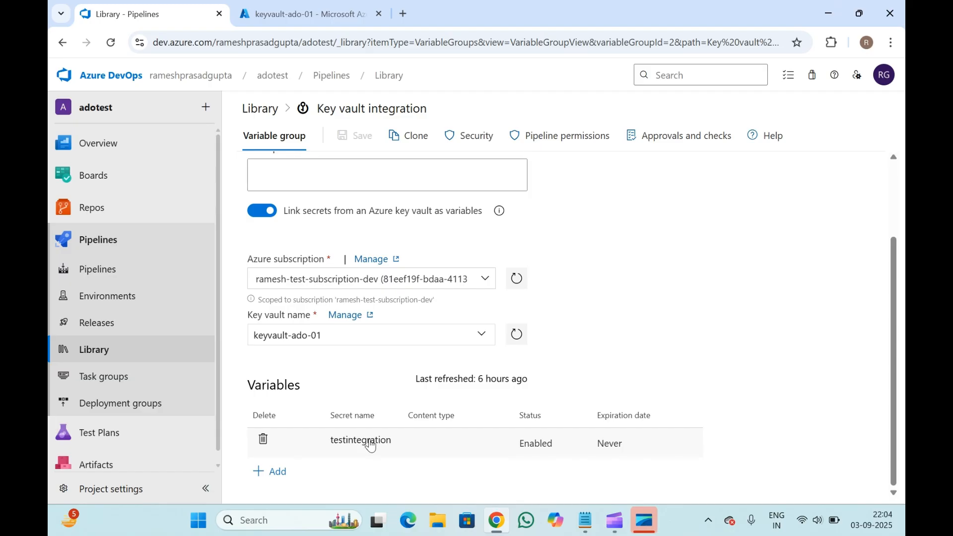
left_click(318, 6)
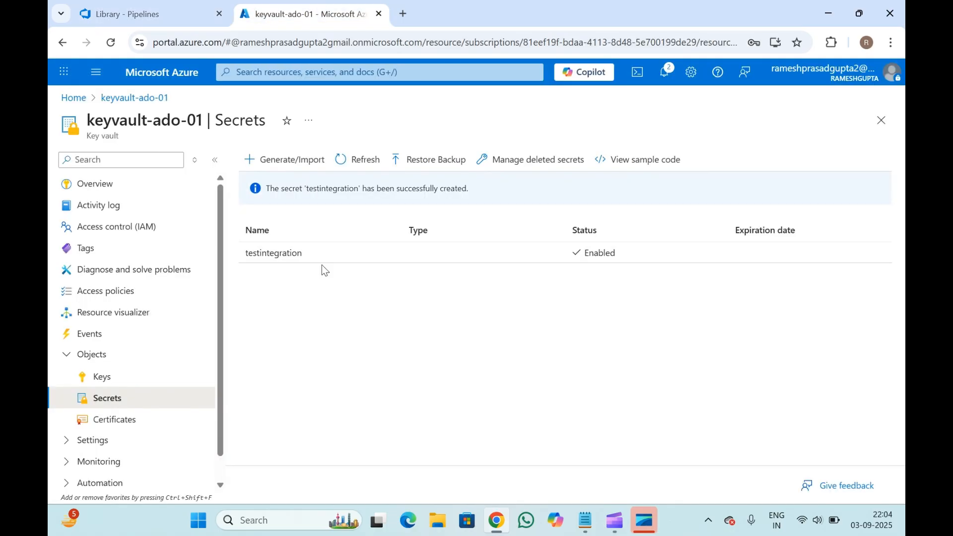
- Open the Releases page of the adotest project in a new browser tab
left_click(158, 14)
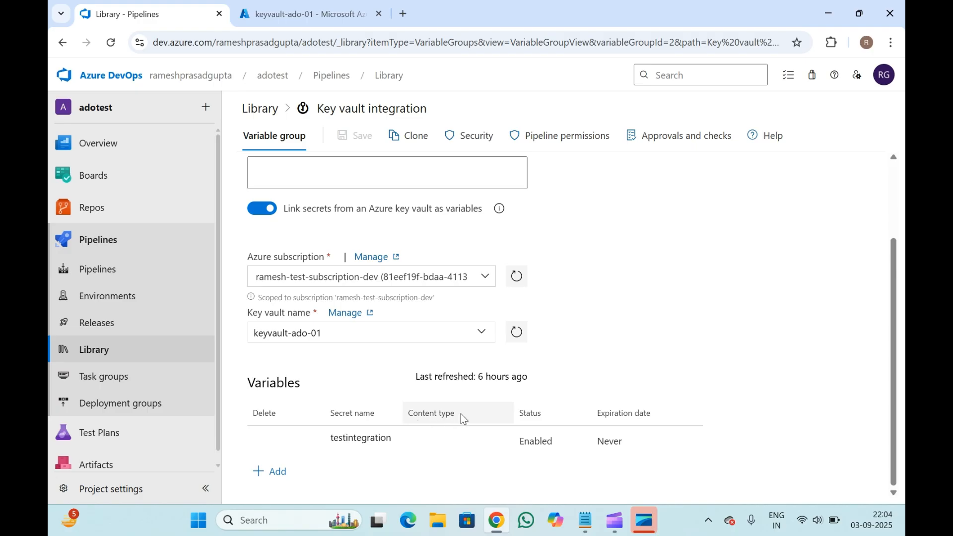
scroll(460, 413, "up", 2)
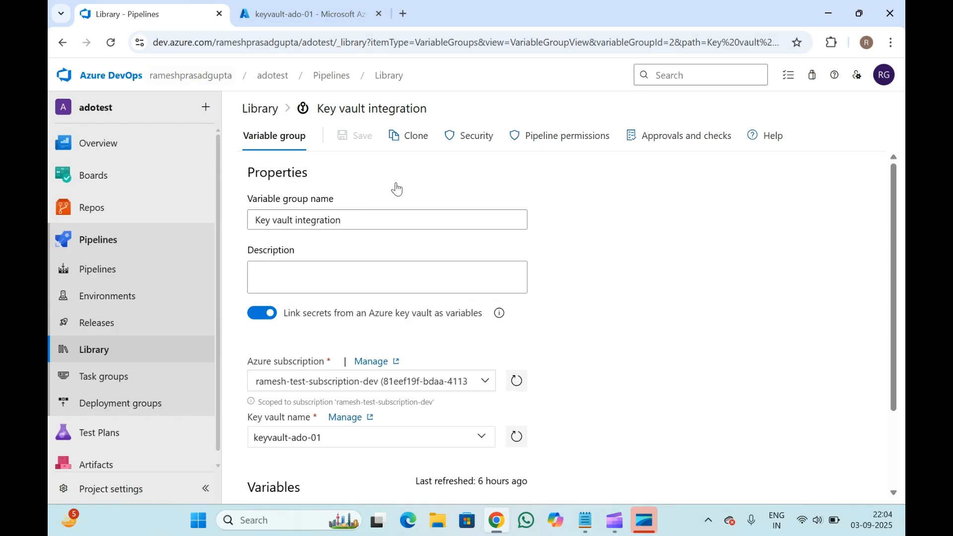
scroll(334, 276, "down", 2)
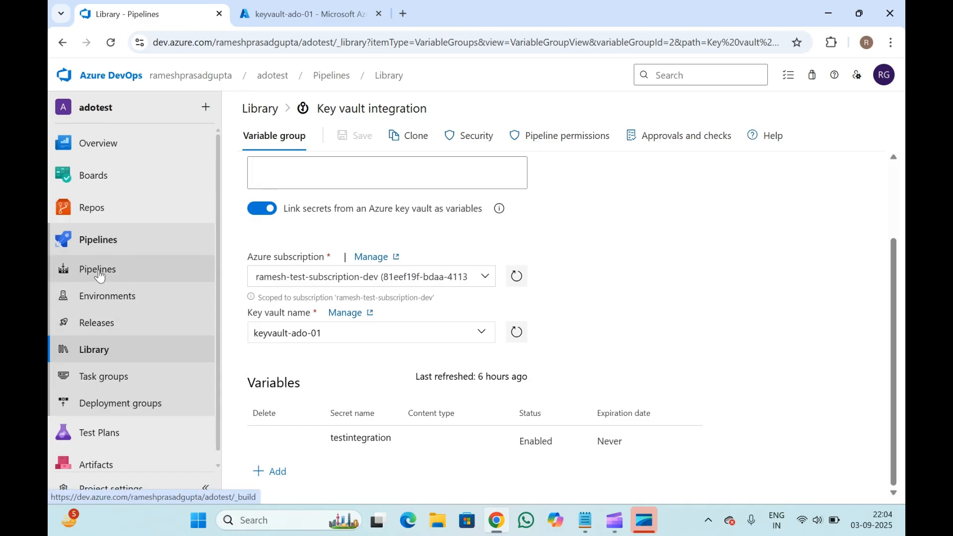
right_click(109, 332)
left_click(141, 341)
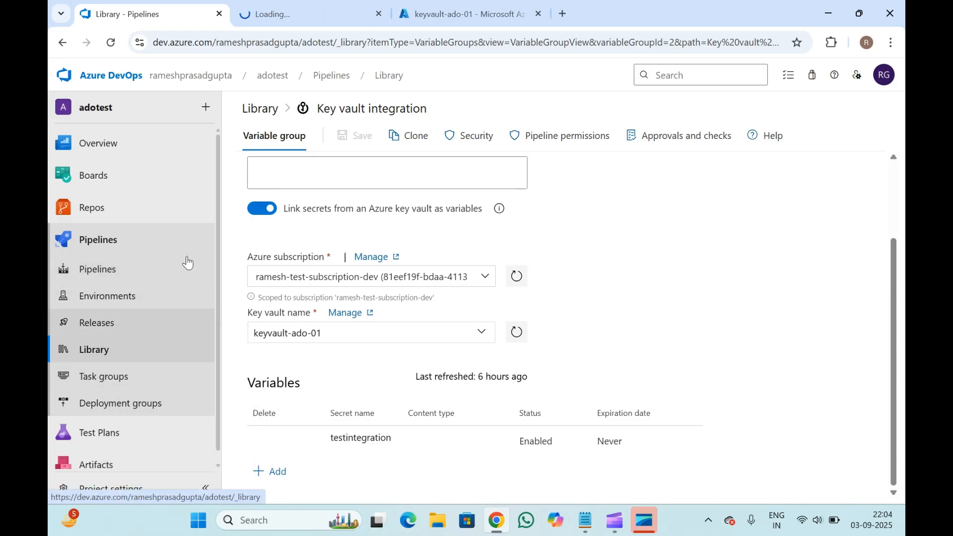
left_click(309, 6)
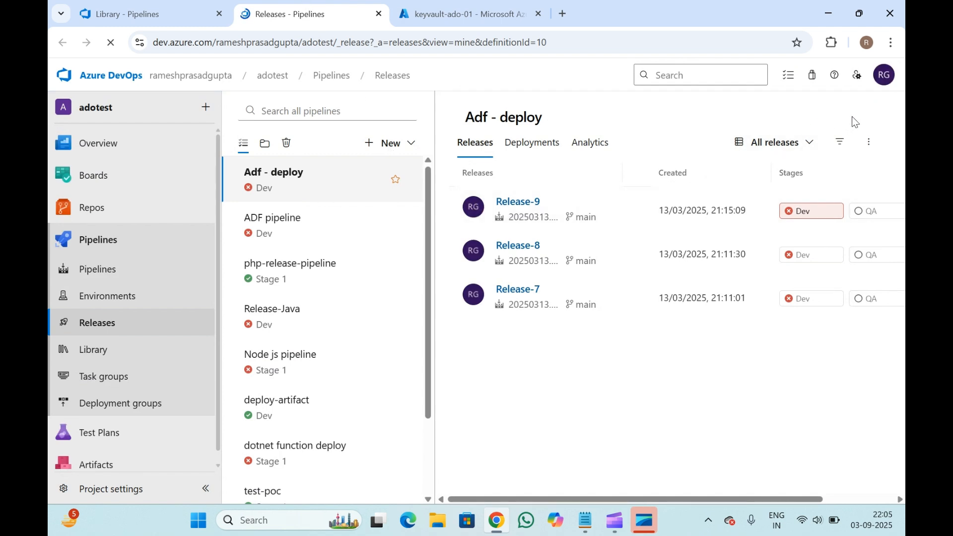
- Edit the Adf - deploy release pipeline and link the Key vault integration variable group with Release scope
left_click(731, 120)
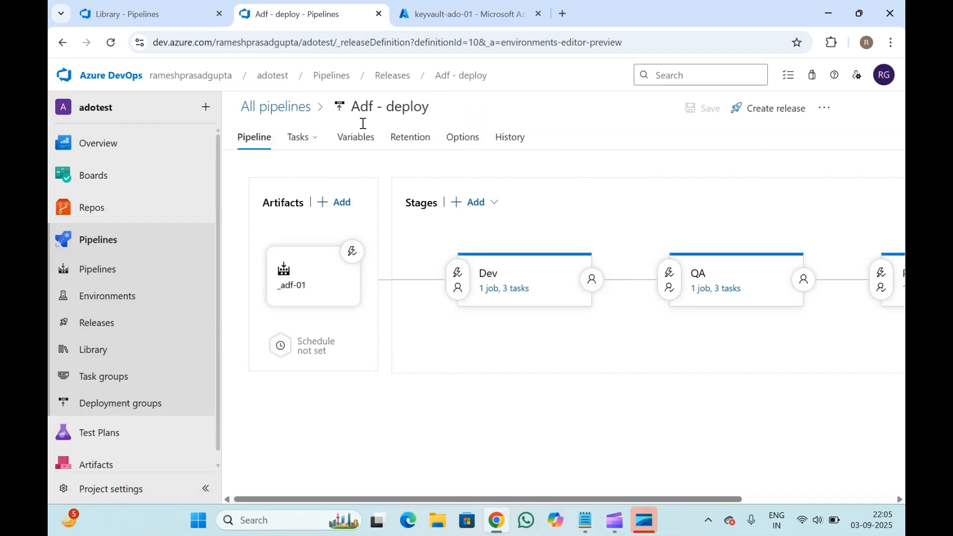
left_click(497, 290)
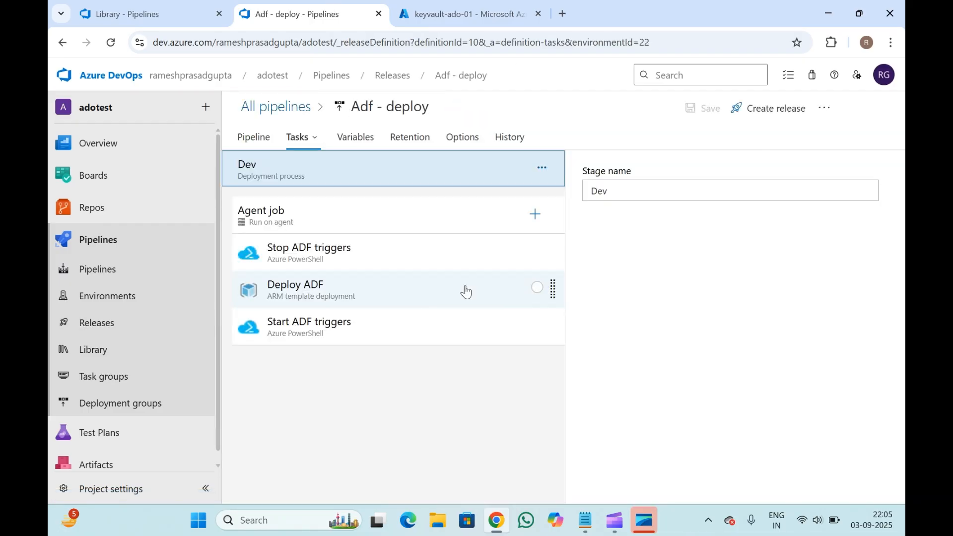
left_click(353, 137)
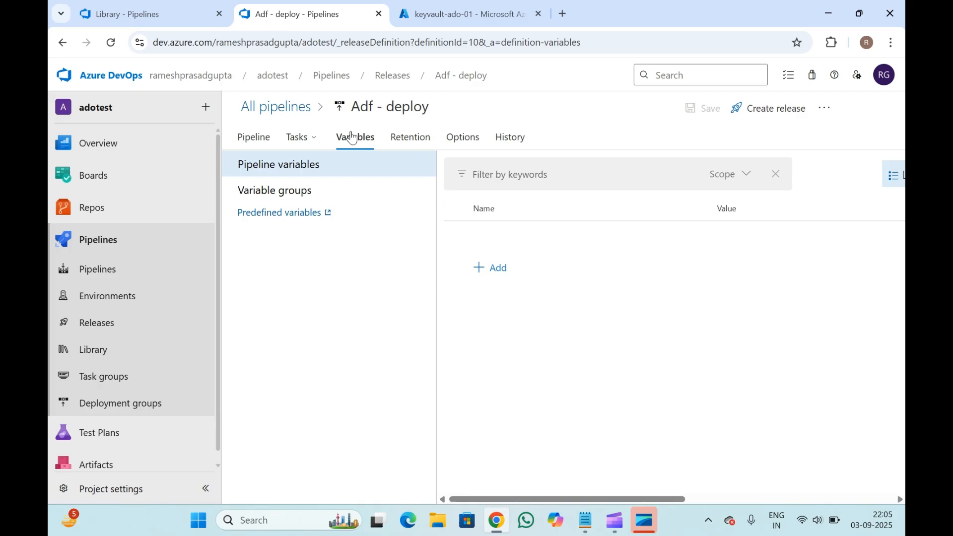
left_click(292, 196)
left_click(533, 207)
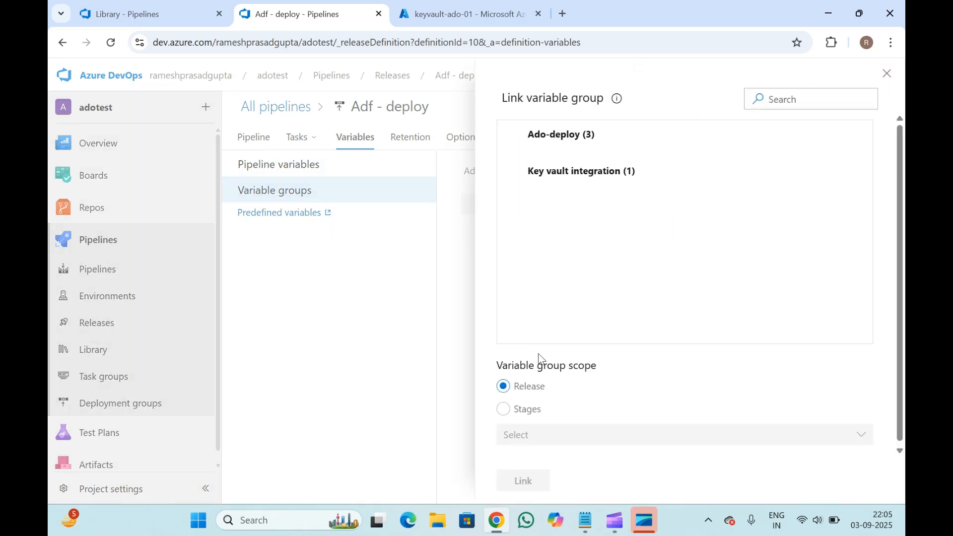
left_click(591, 169)
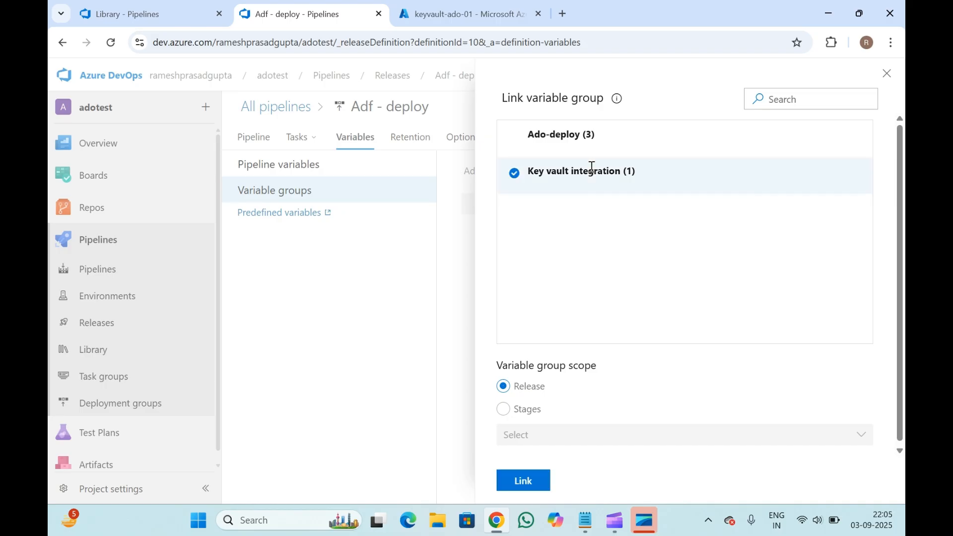
left_click(524, 481)
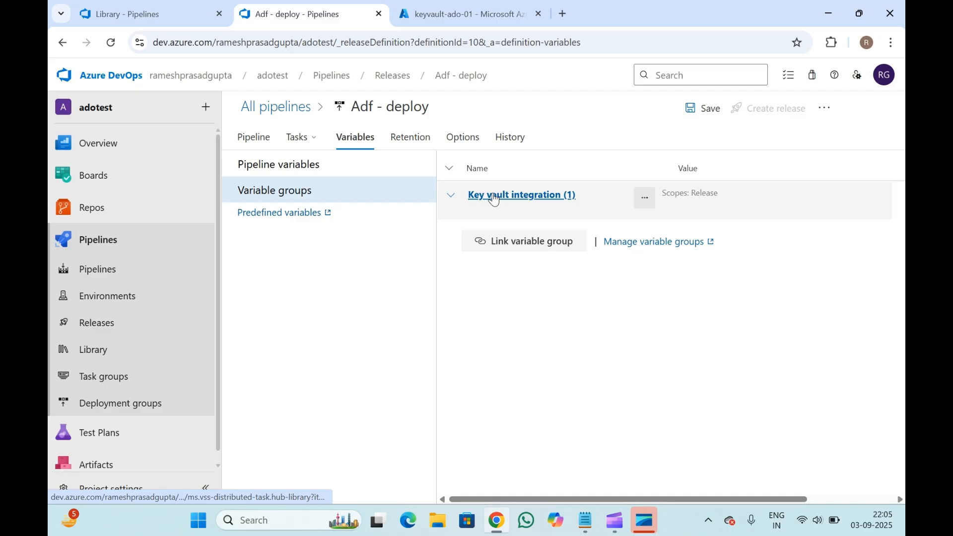
- Expand the linked variable group and compare its variables with the key vault secrets and Library group
left_click(451, 199)
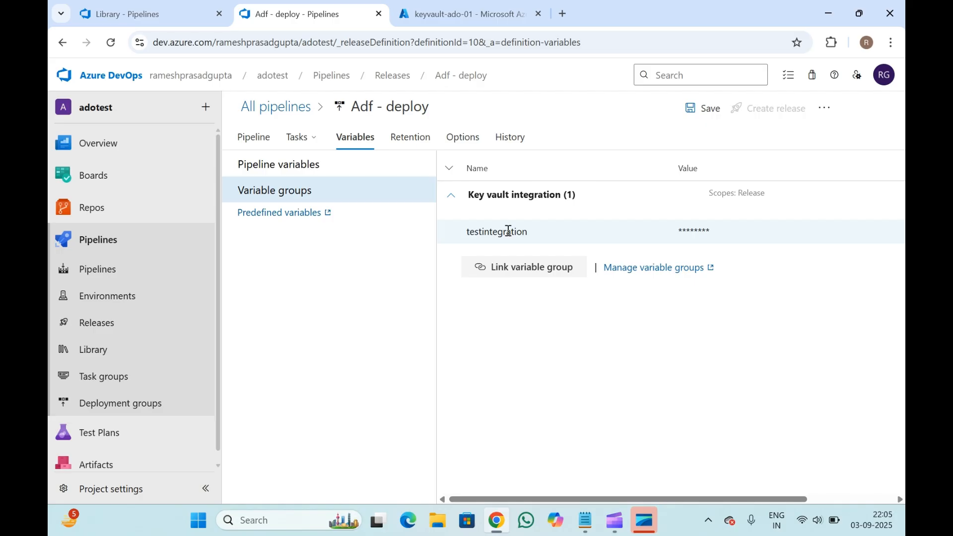
left_click(452, 6)
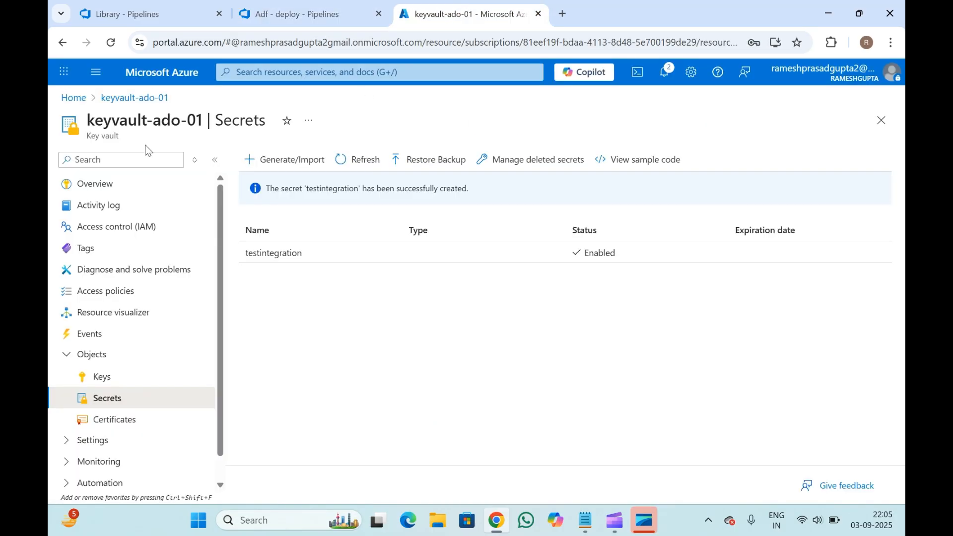
left_click(130, 15)
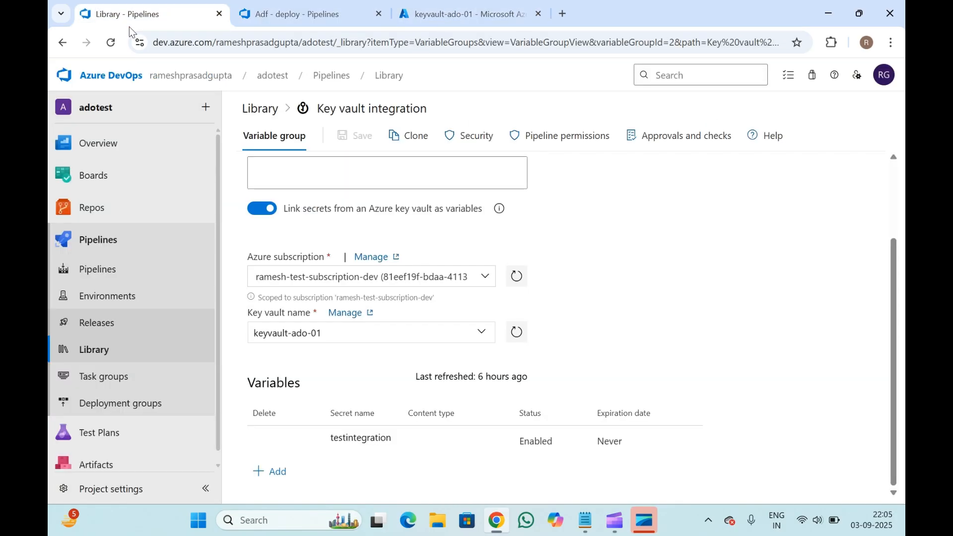
left_click(246, 5)
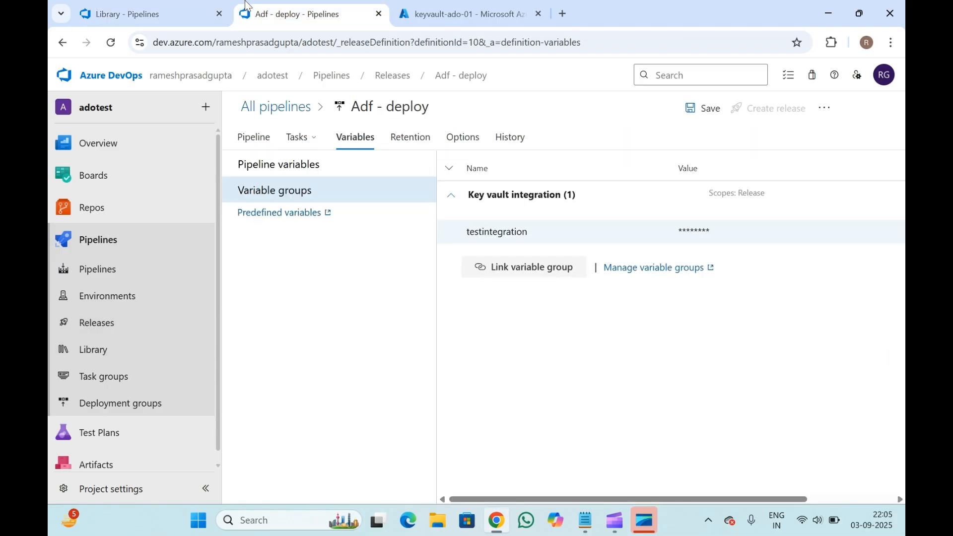
left_click(130, 14)
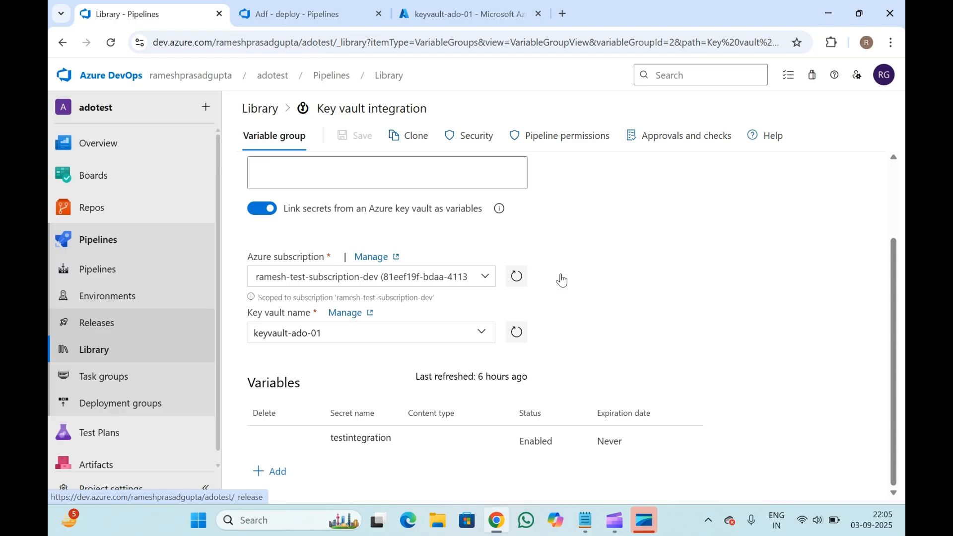
left_click(460, 6)
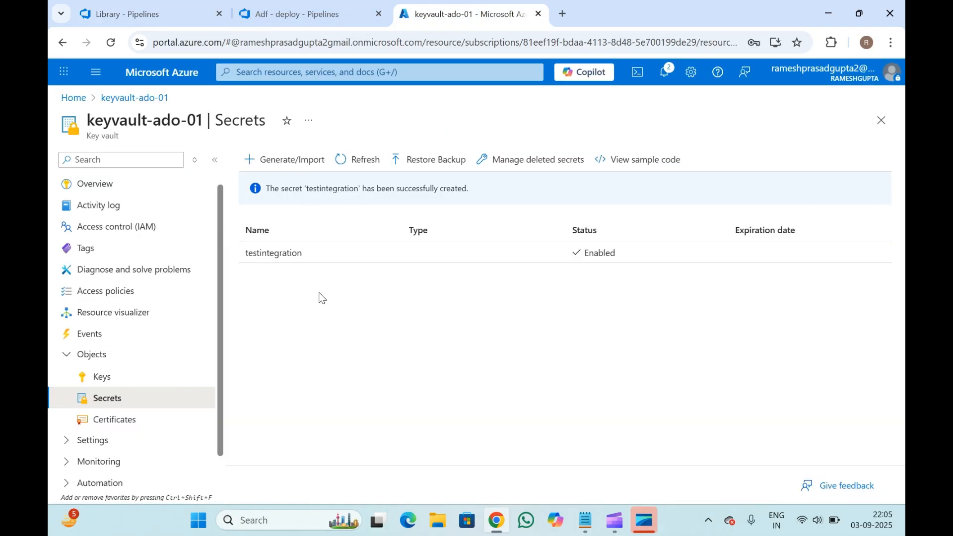
left_click(167, 9)
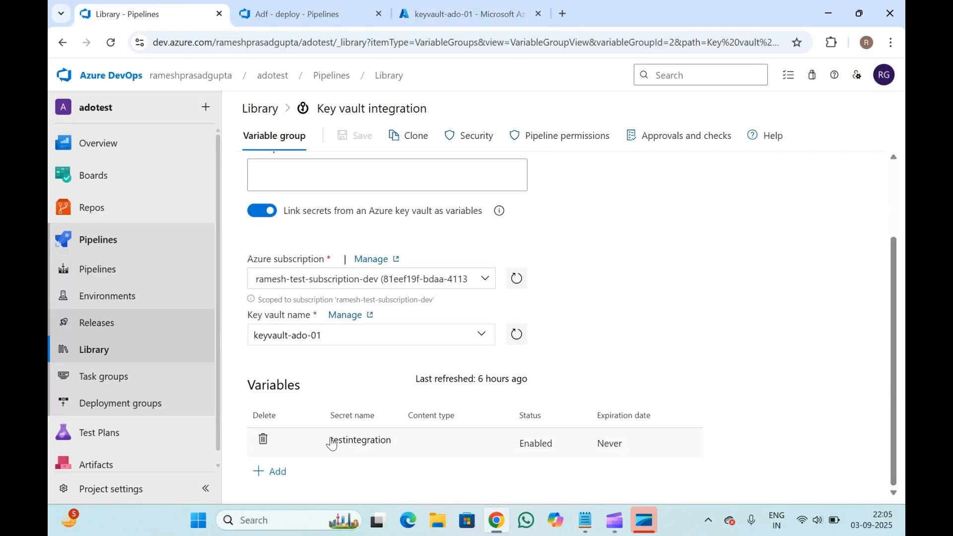
scroll(341, 363, "up", 2)
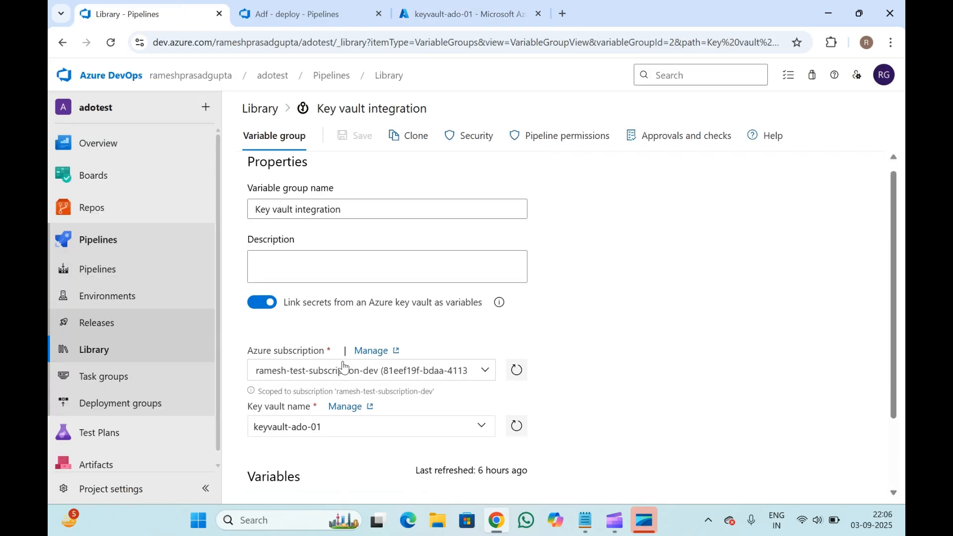
scroll(340, 366, "down", 2)
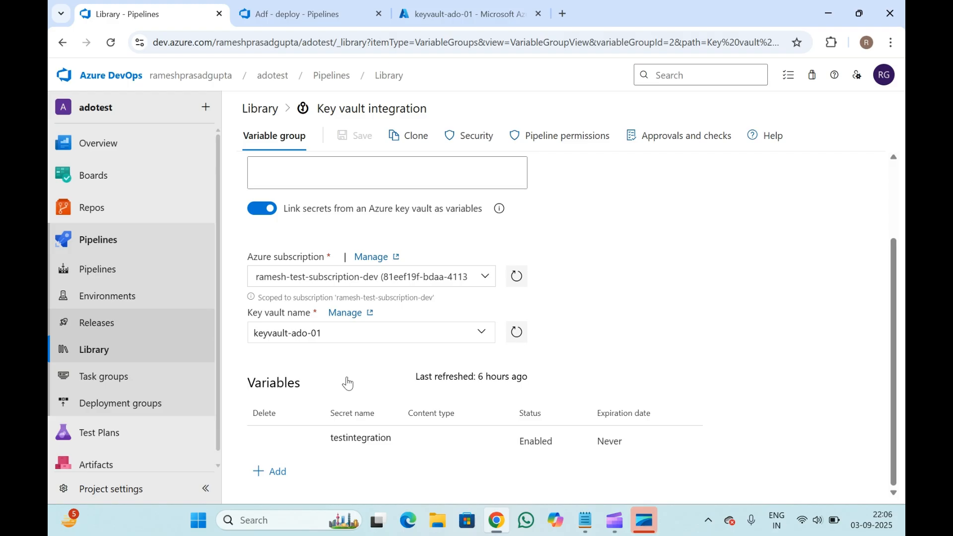
left_click(302, 6)
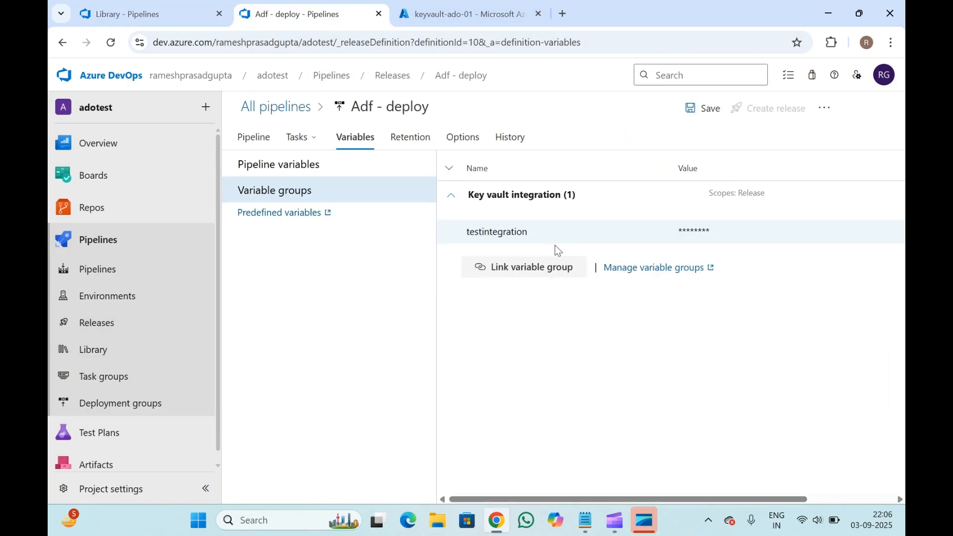
- Add a PowerShell task to the Dev stage's agent job in the Adf - deploy pipeline
left_click(300, 138)
left_click(536, 241)
key("ctrl+a")
double_click(523, 232)
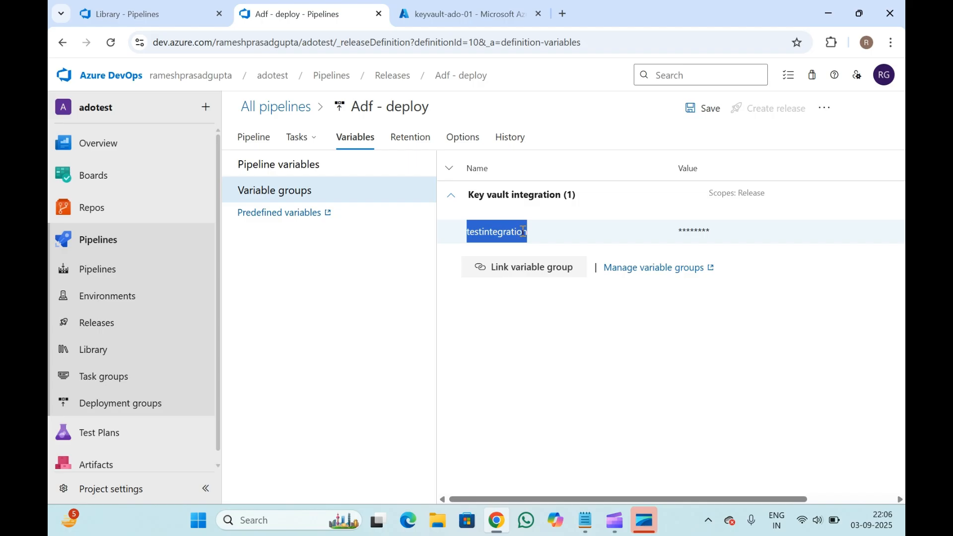
left_click(299, 138)
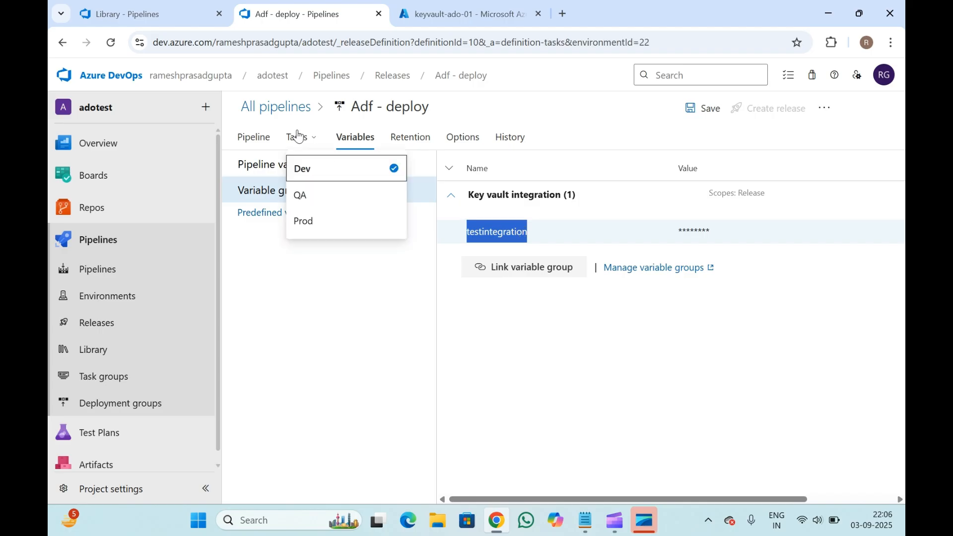
left_click(303, 167)
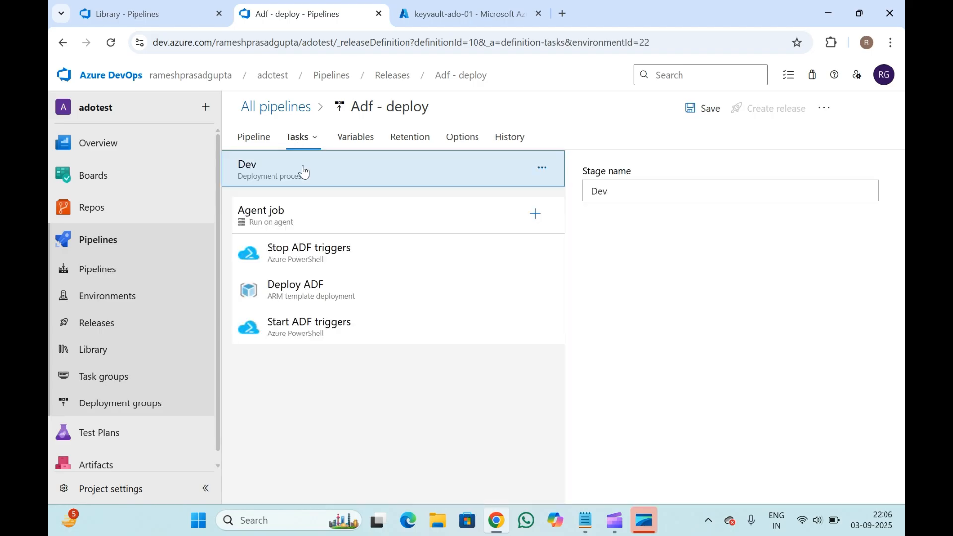
left_click(321, 331)
scroll(701, 400, "down", 3)
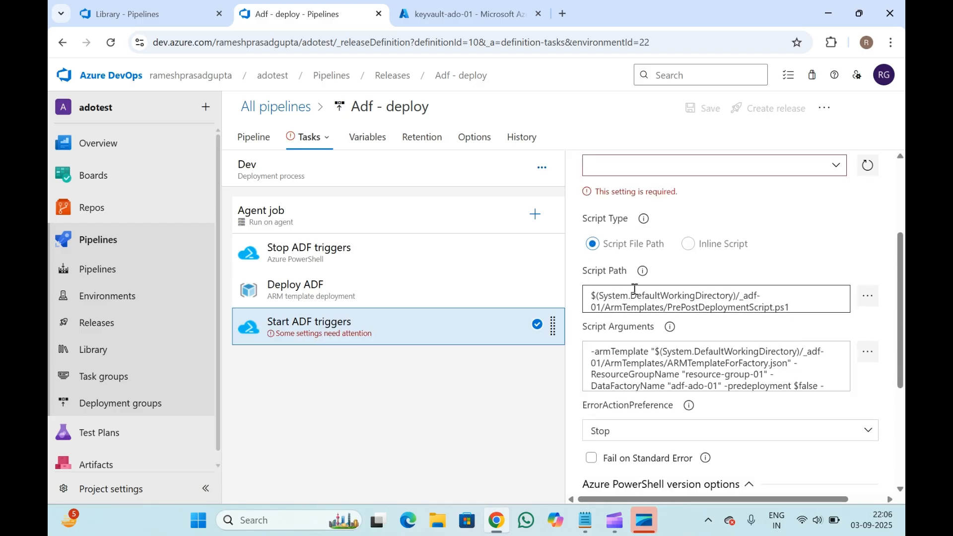
scroll(794, 308, "up", 3)
left_click(535, 214)
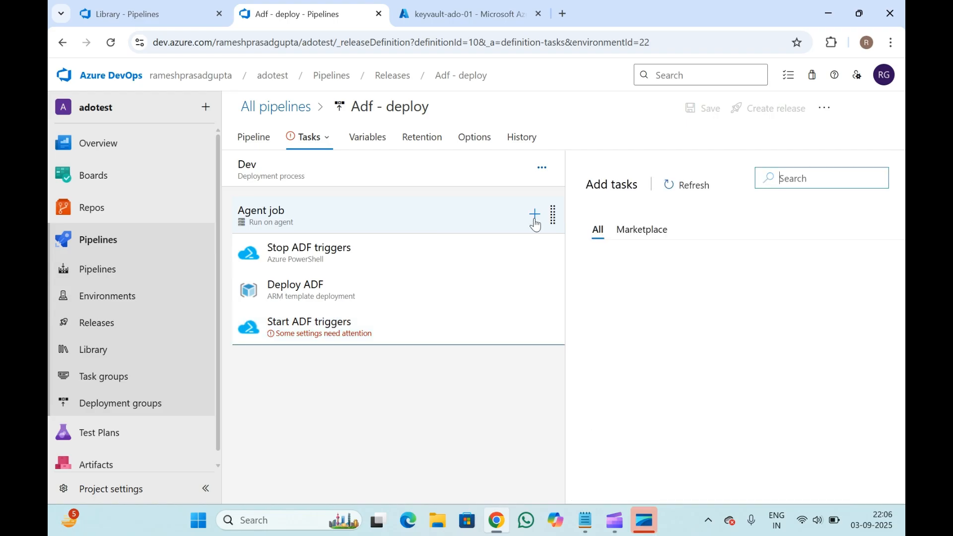
type("power")
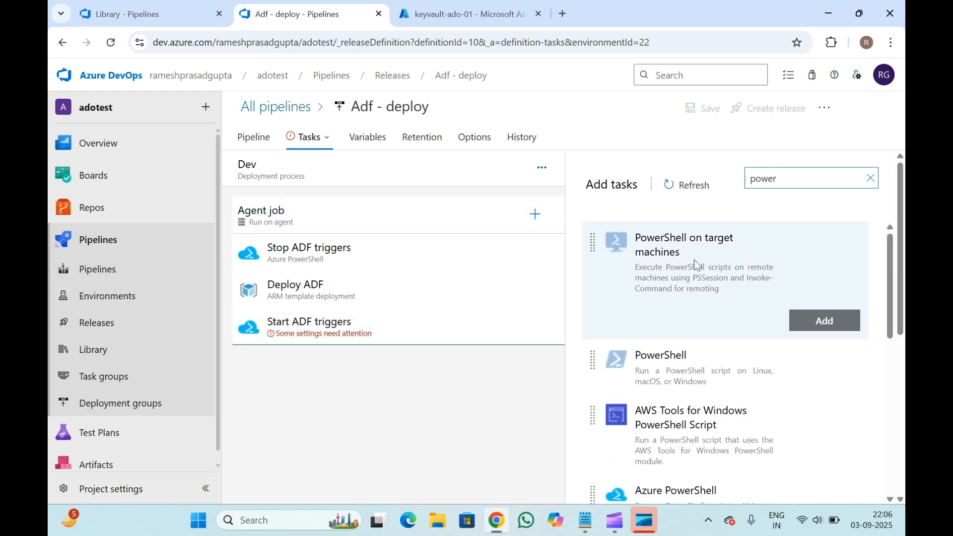
left_click(823, 376)
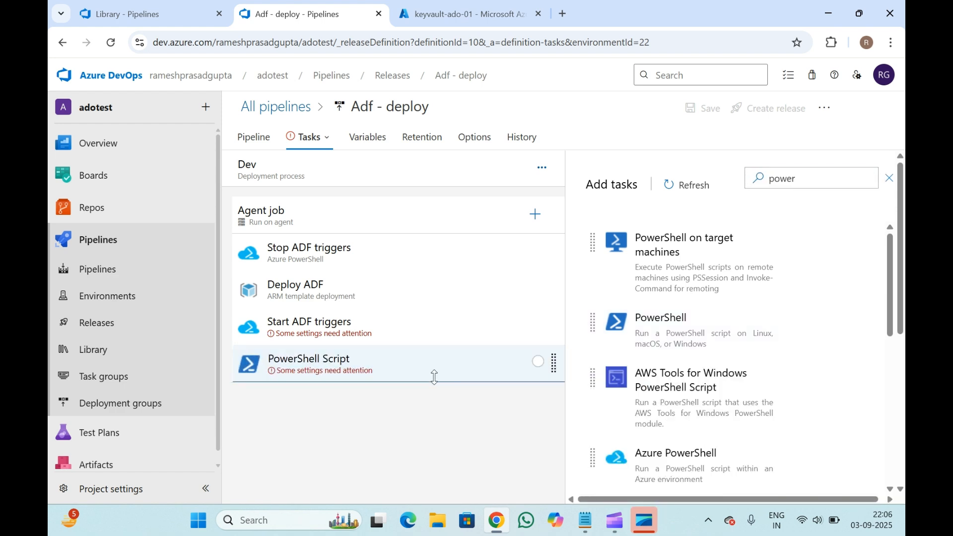
- Set the PowerShell task's inline script to Write-Host $(testintegration)
left_click(367, 370)
left_click(663, 320)
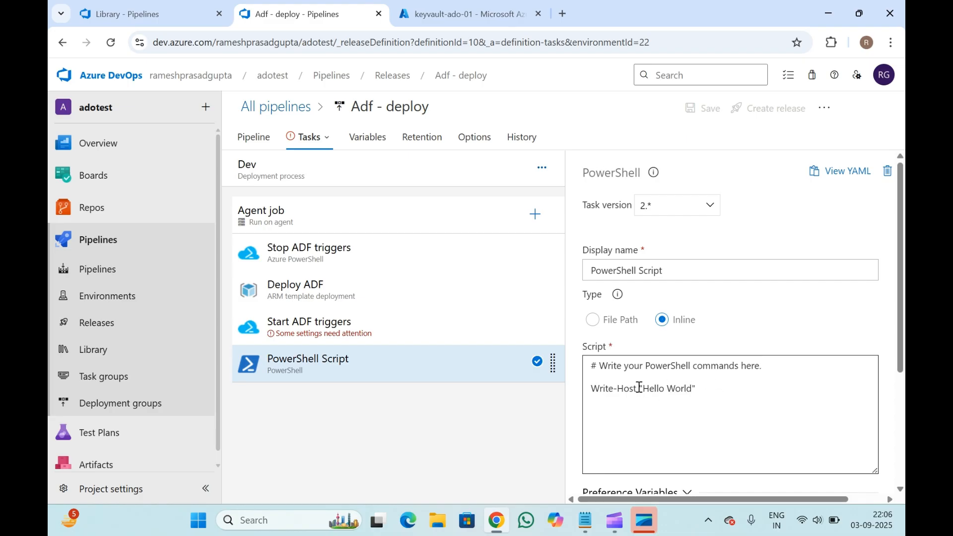
left_click_drag(638, 388, 742, 390)
key("BackSpace")
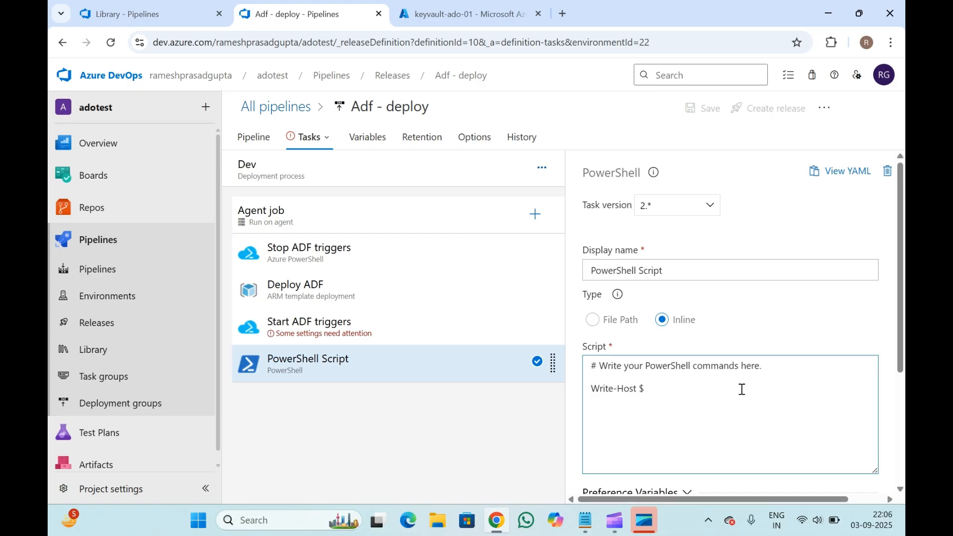
type("testintegration")
key("Return")
key("BackSpace")
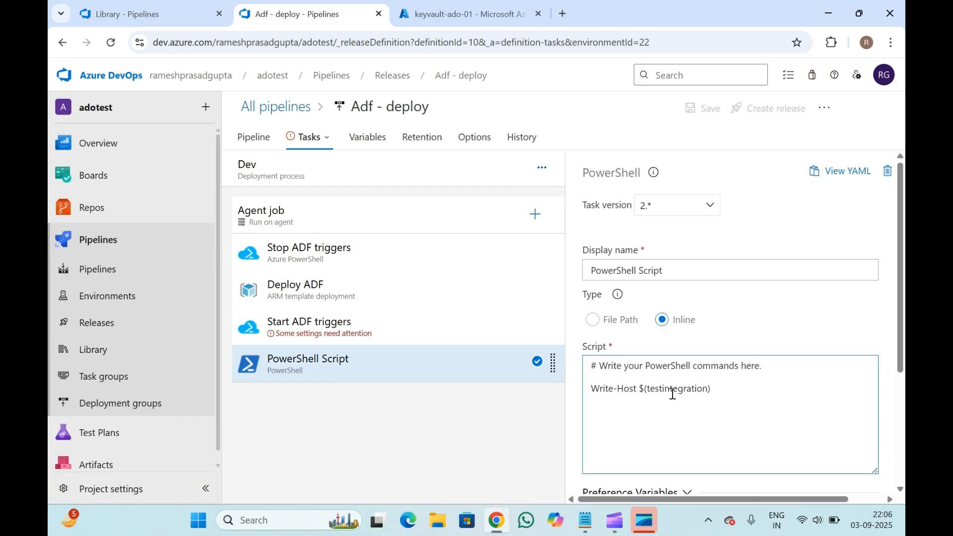
left_click_drag(641, 388, 708, 388)
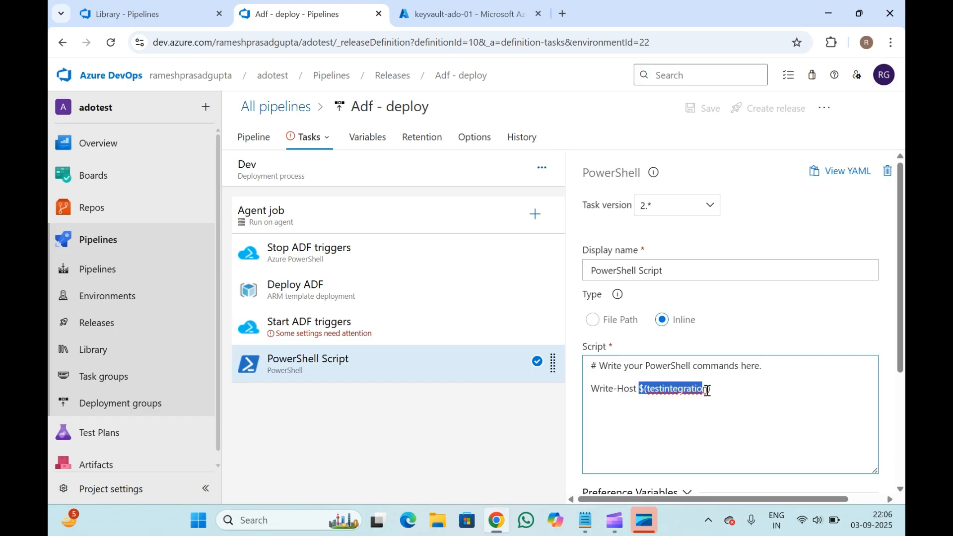
left_click(719, 389)
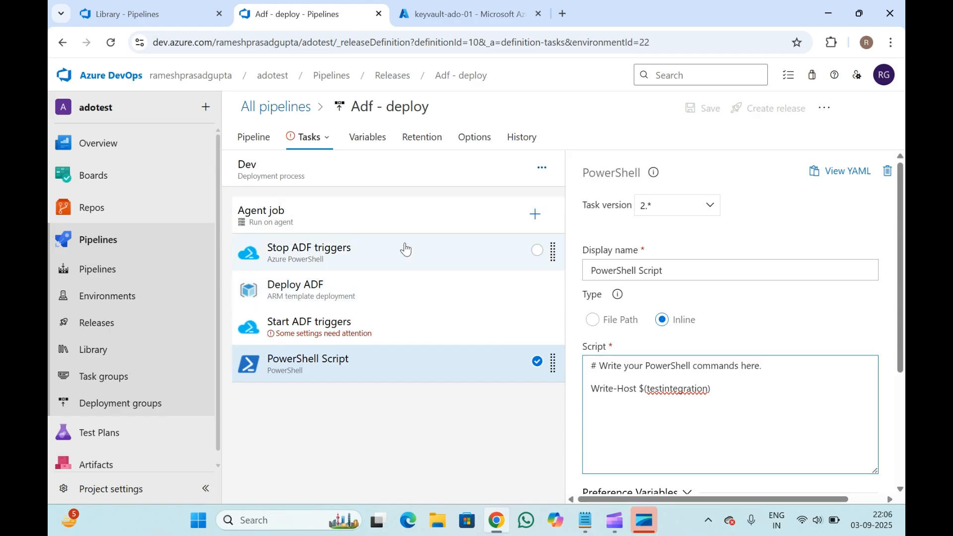
- Switch the Adf - deploy pipeline's tasks view to the QA stage and inspect its agent job and tasks
left_click(305, 214)
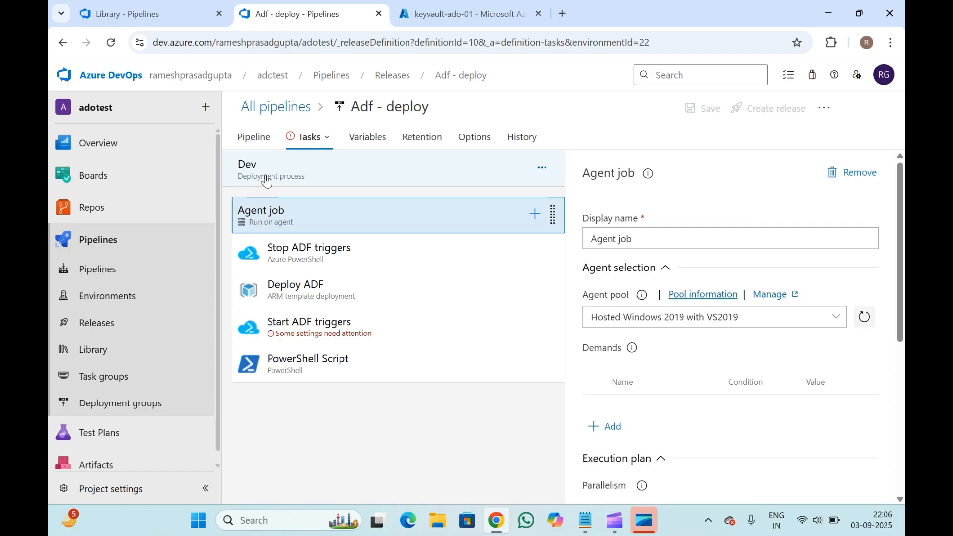
left_click(311, 141)
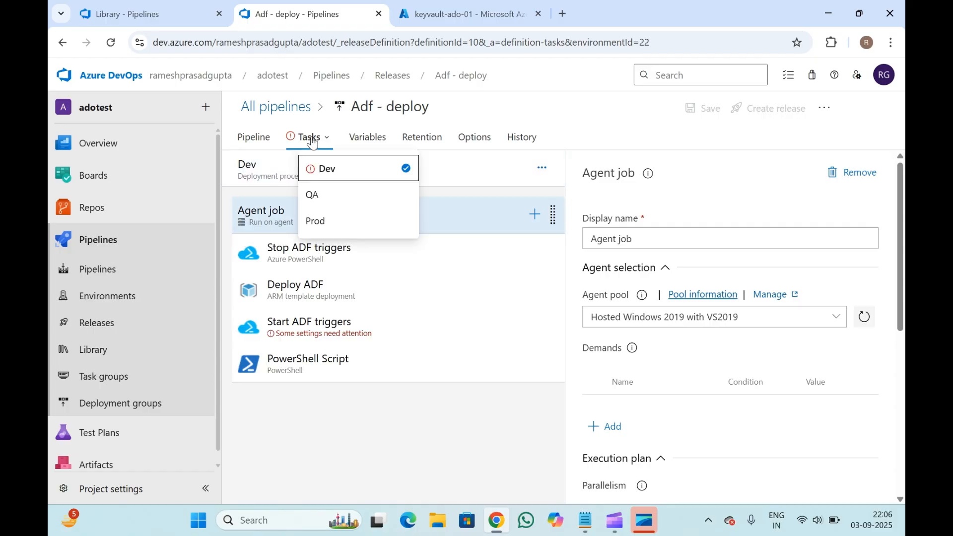
left_click(323, 201)
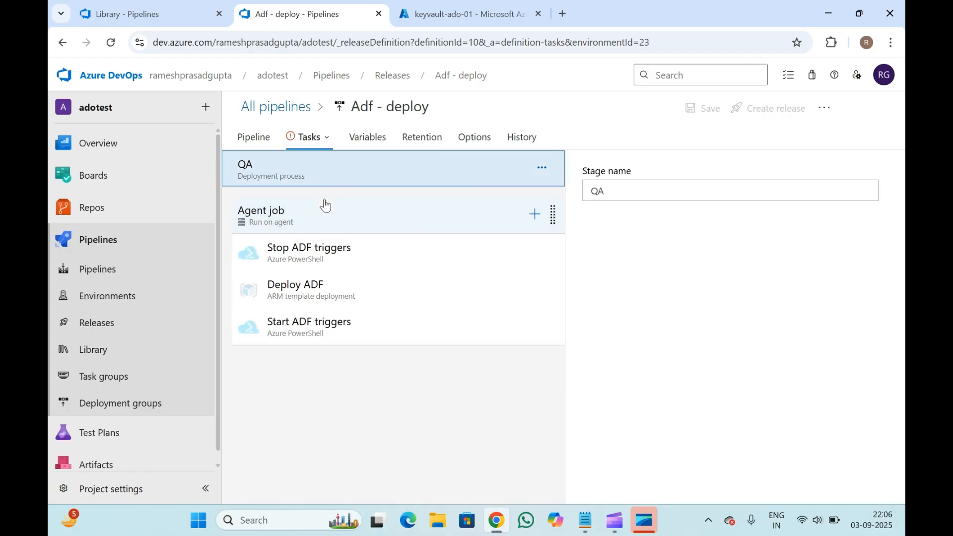
left_click(287, 222)
left_click(322, 266)
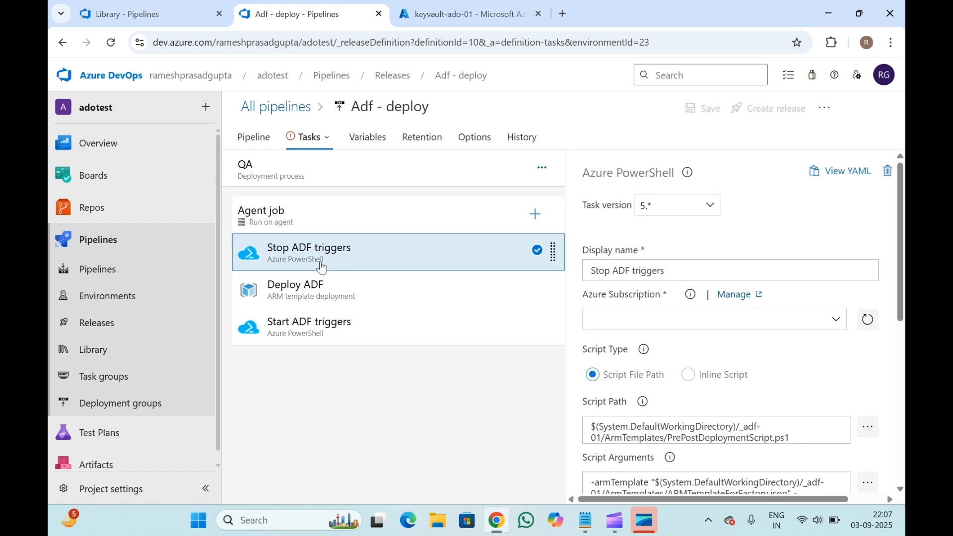
left_click(294, 220)
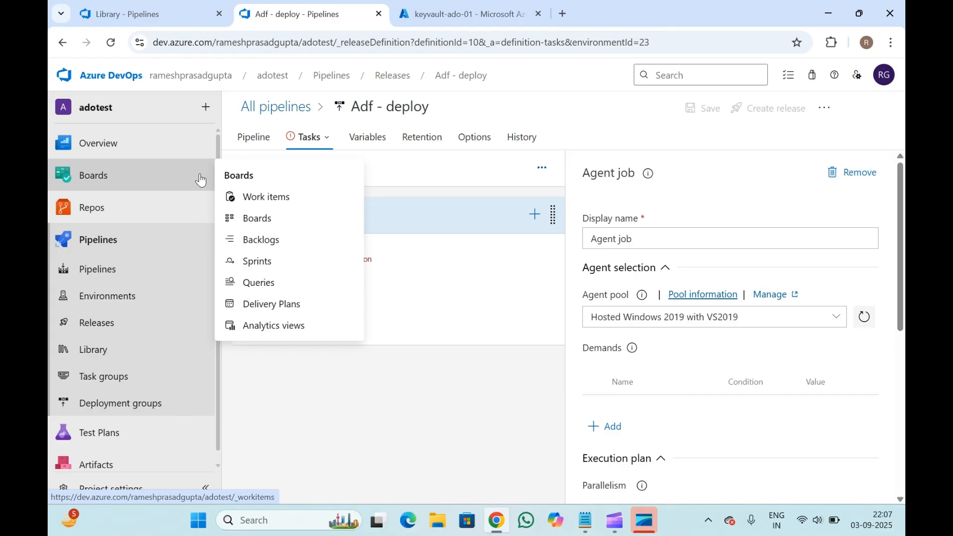
- Leave the Adf - deploy release pipeline without saving and go to the Pipelines list
left_click(62, 42)
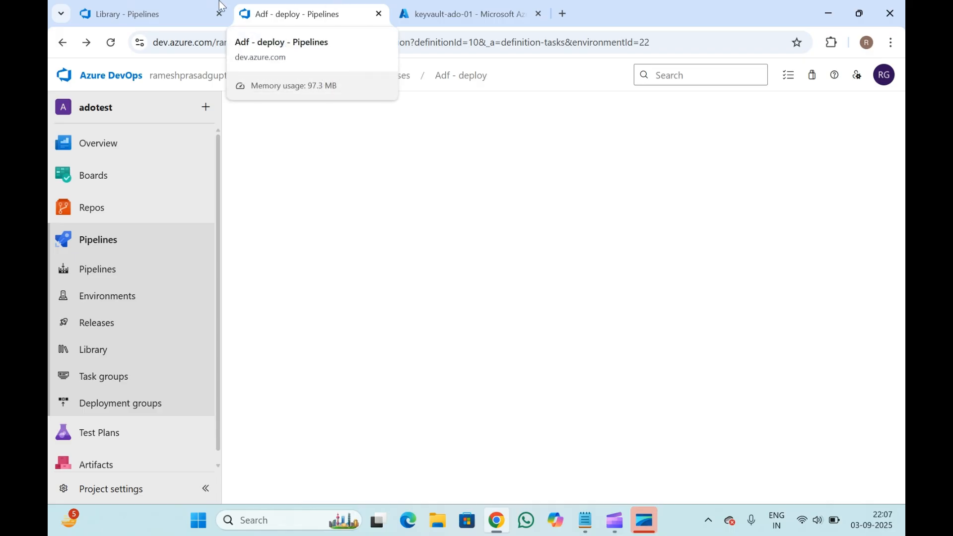
left_click(187, 6)
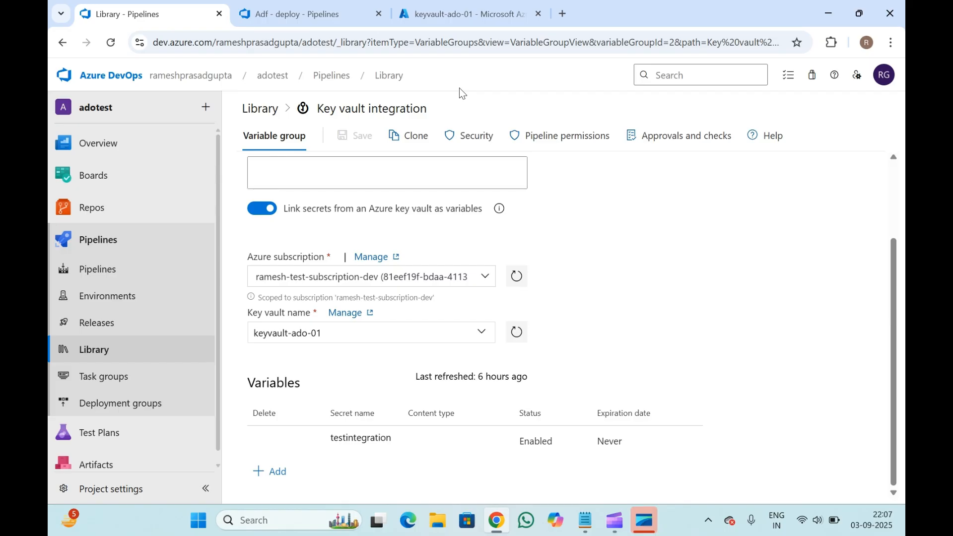
left_click(276, 5)
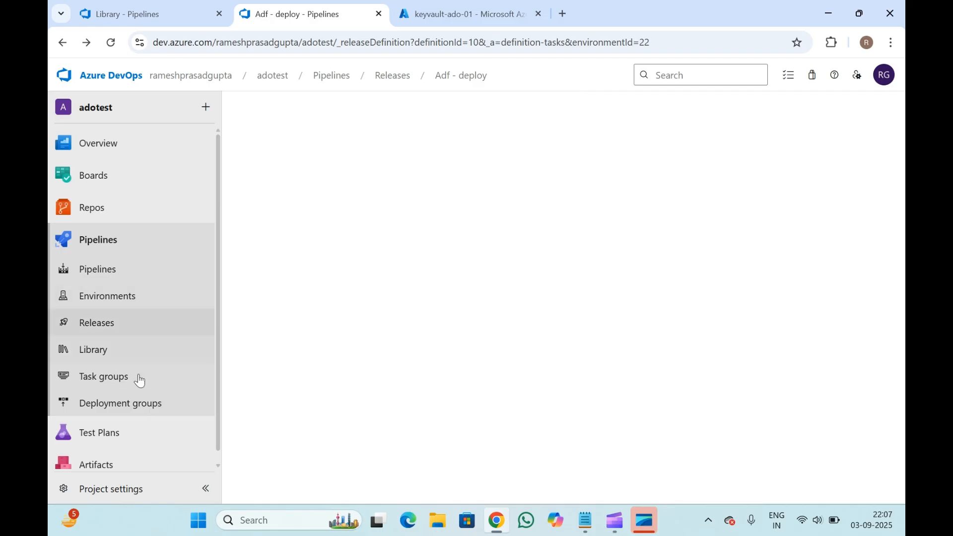
left_click(109, 272)
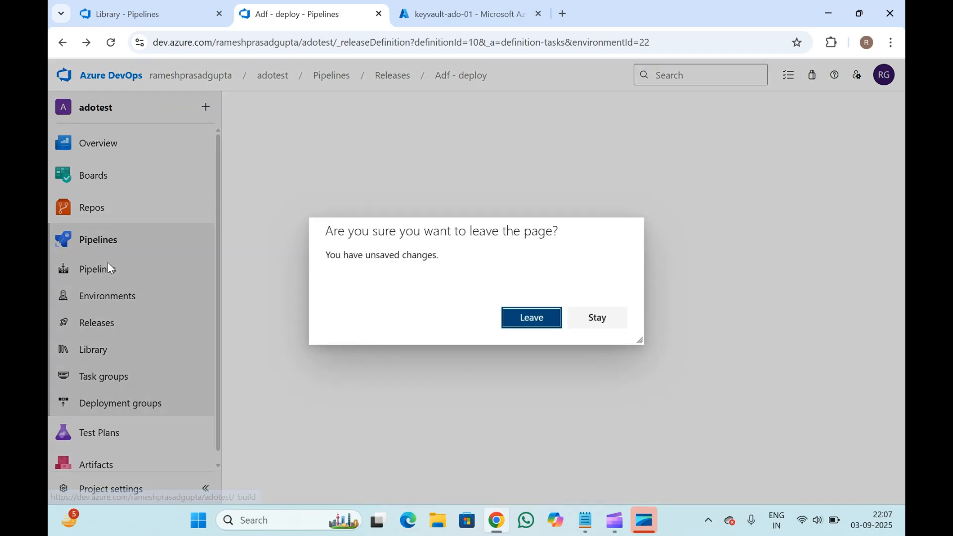
left_click(534, 317)
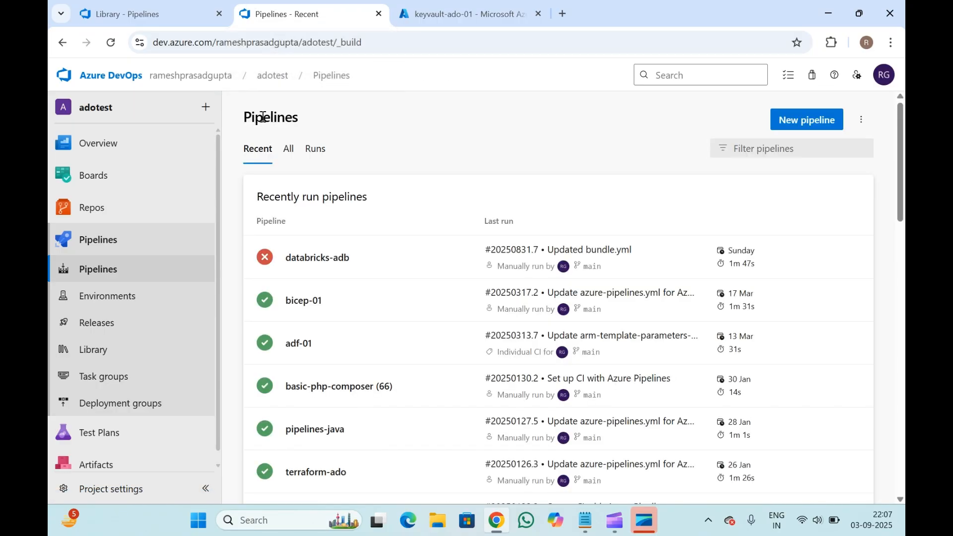
- Open the databricks-adb pipeline's YAML for editing and insert a blank line under steps: in the validate job
left_click(319, 262)
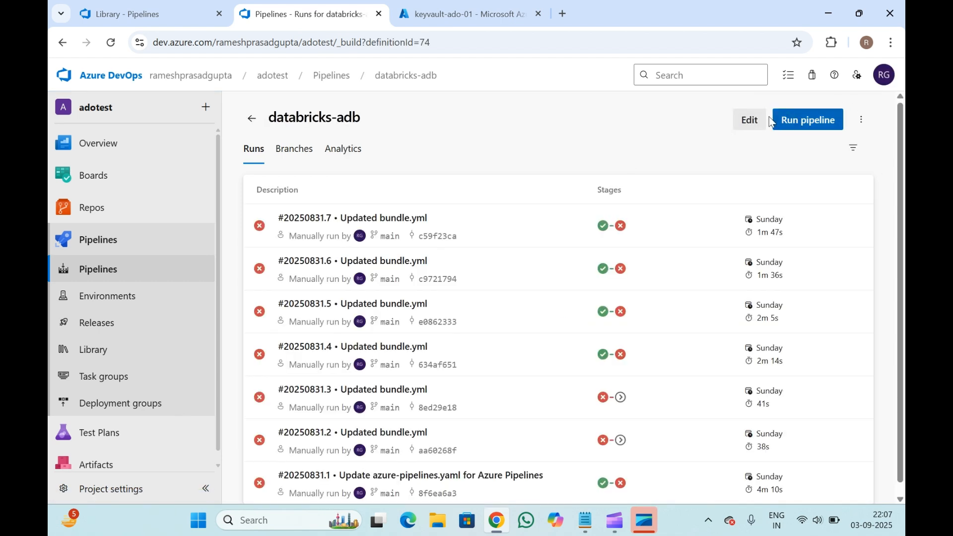
left_click(754, 123)
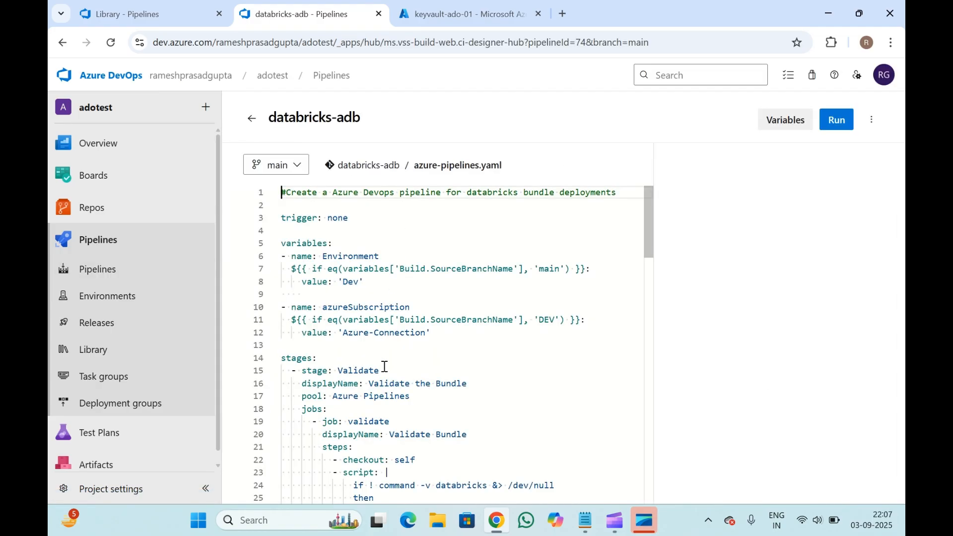
scroll(391, 391, "down", 3)
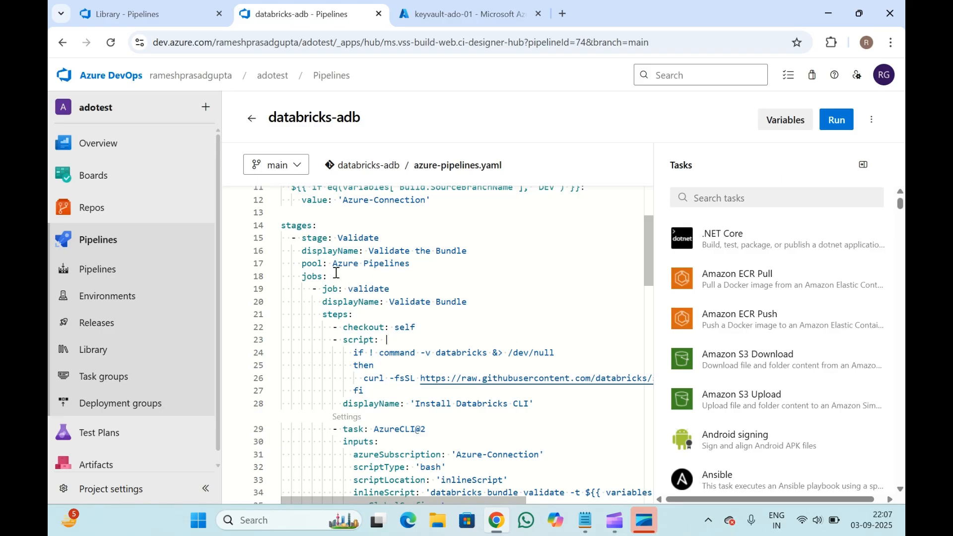
left_click(371, 314)
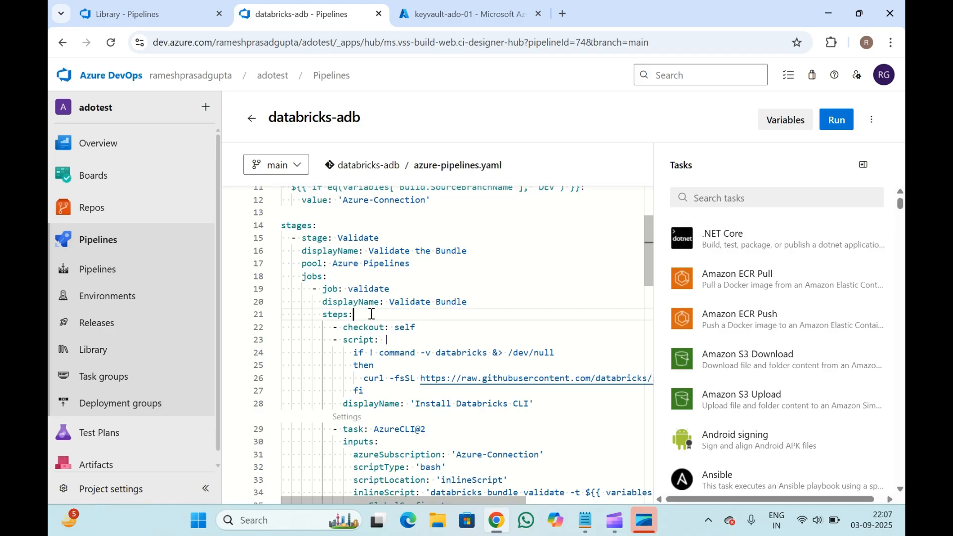
key("Return")
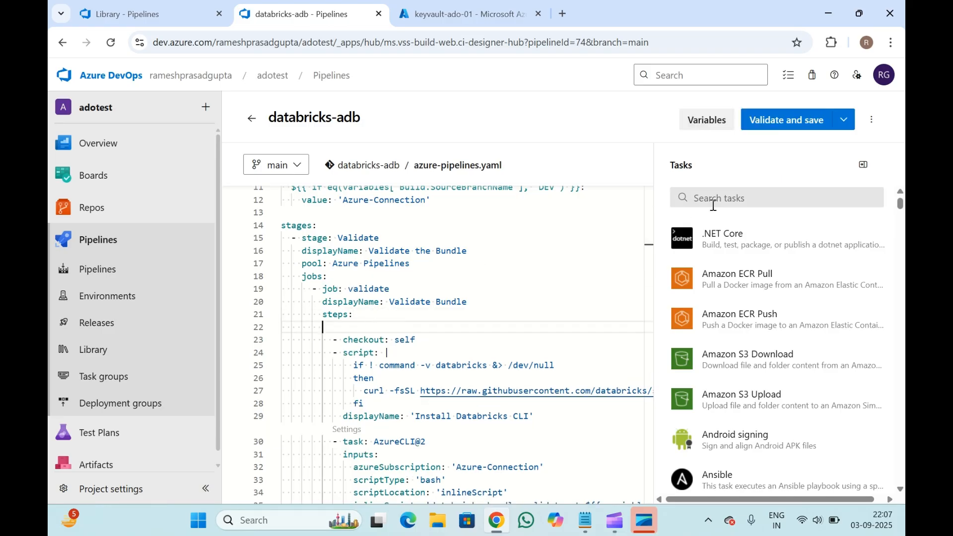
- Search the task assistant for secret and open the Azure Key Vault task
left_click(747, 199)
type("s")
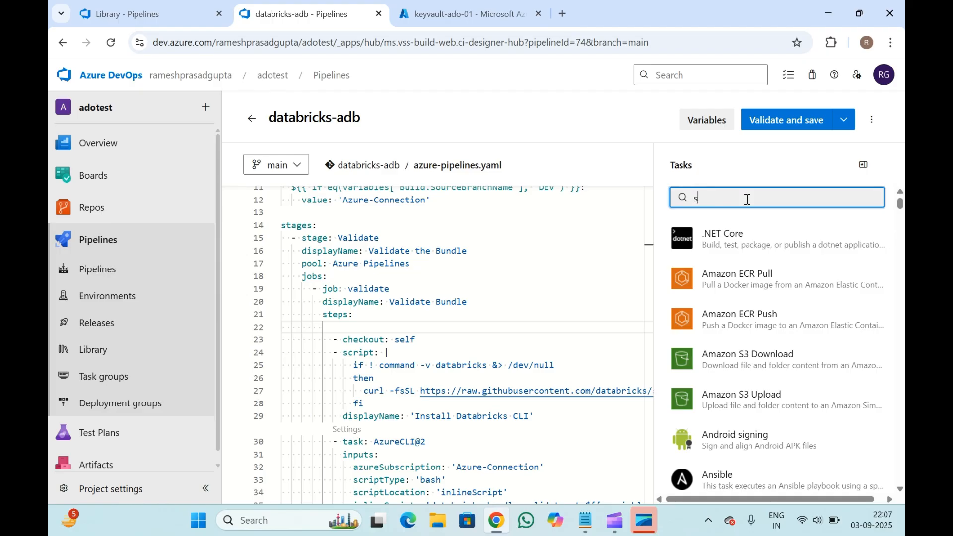
type("ecret")
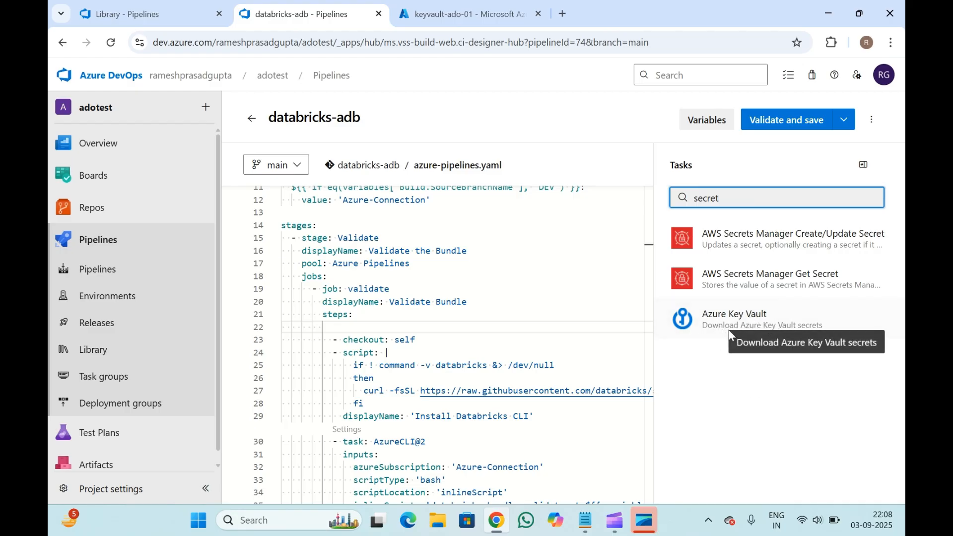
left_click(764, 322)
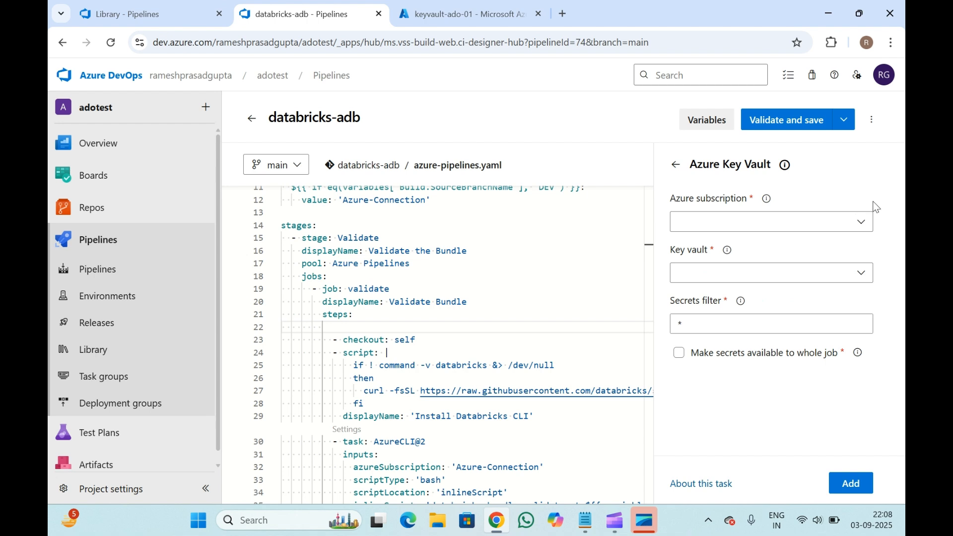
- Set the Key Vault task's Azure subscription to ramesh-test-subscription-dev and its key vault to keyvault-ado-01
left_click(860, 224)
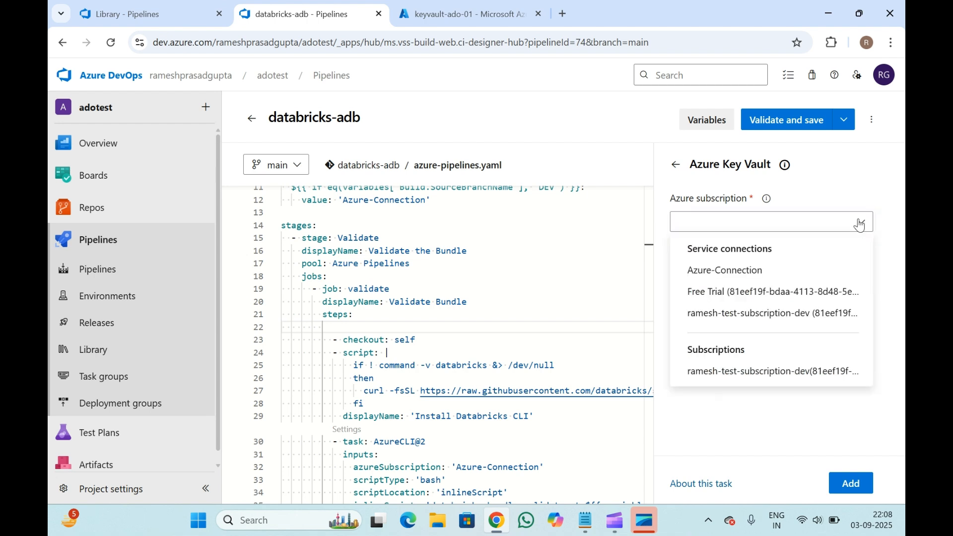
left_click(742, 271)
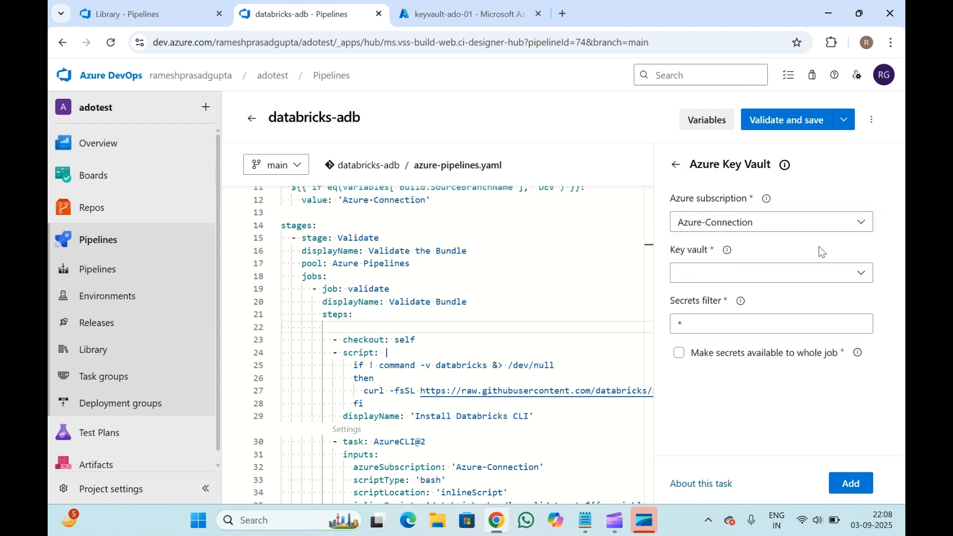
left_click(861, 278)
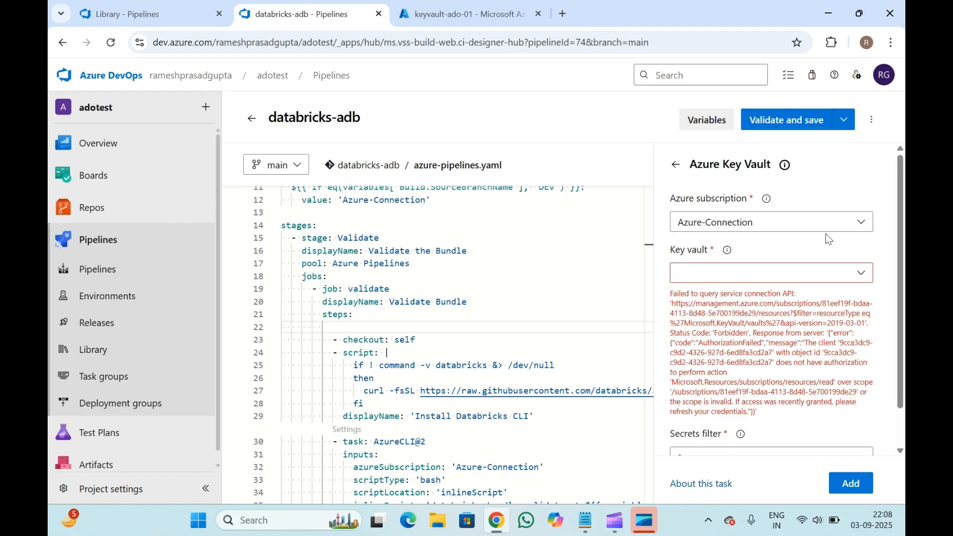
left_click(840, 229)
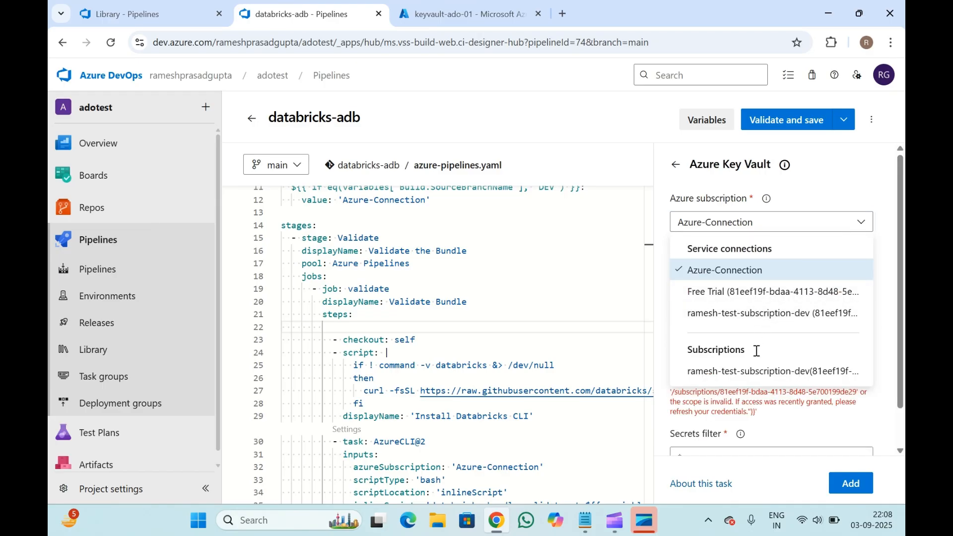
left_click(758, 313)
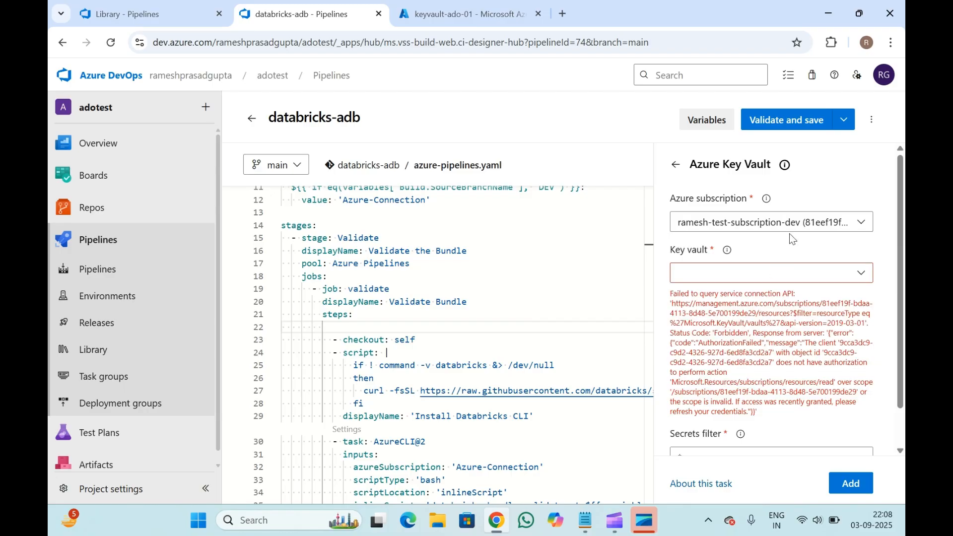
left_click(860, 274)
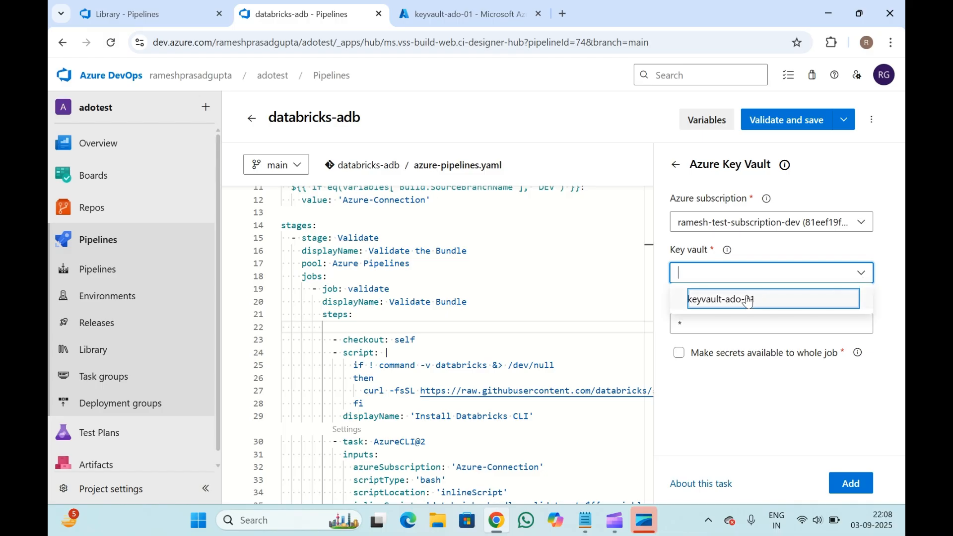
left_click(749, 299)
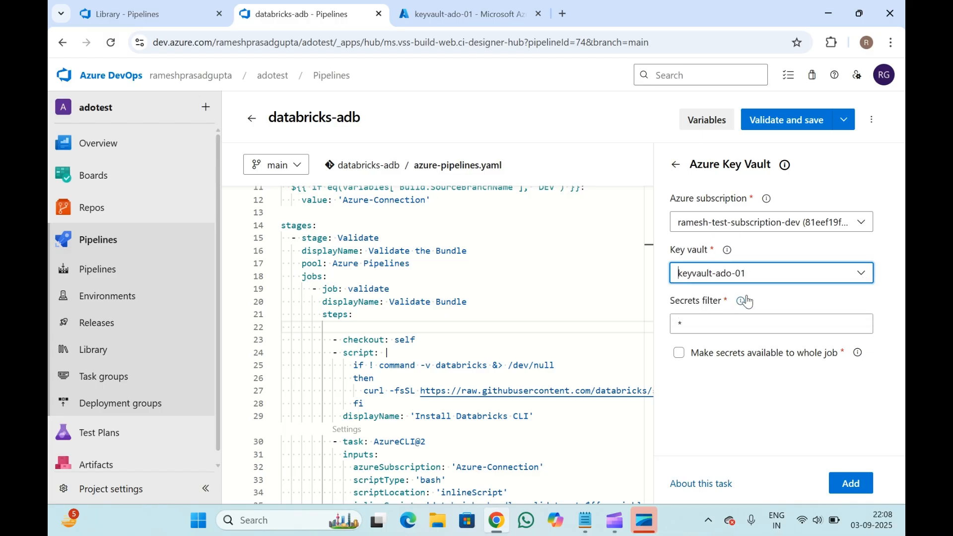
- Copy the testintegration secret name from the key vault's Secrets list and paste it as the Secrets filter
left_click(705, 211)
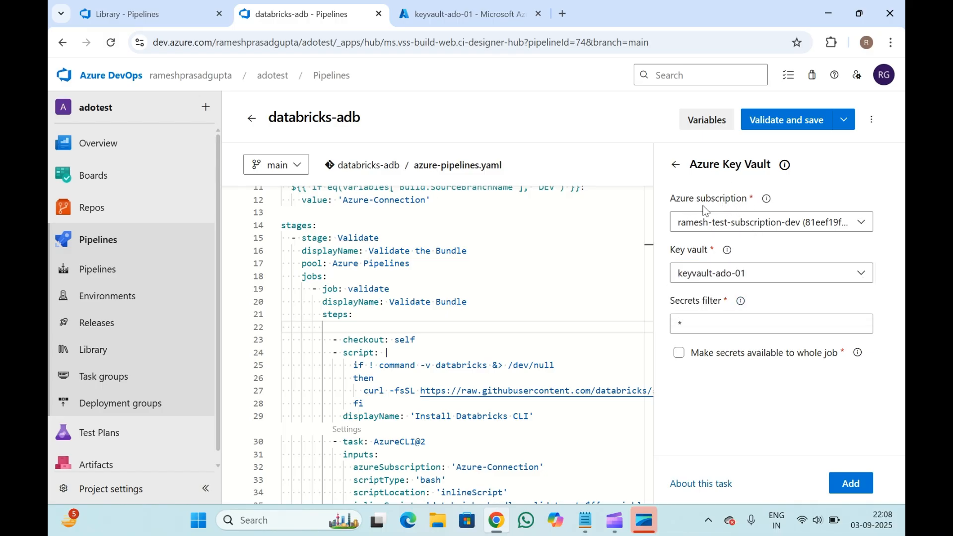
left_click(697, 330)
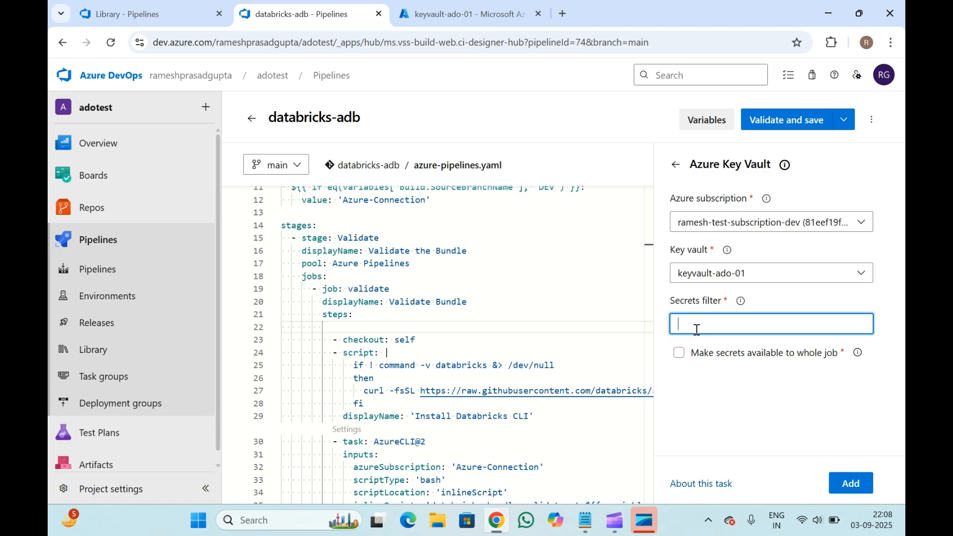
left_click(464, 2)
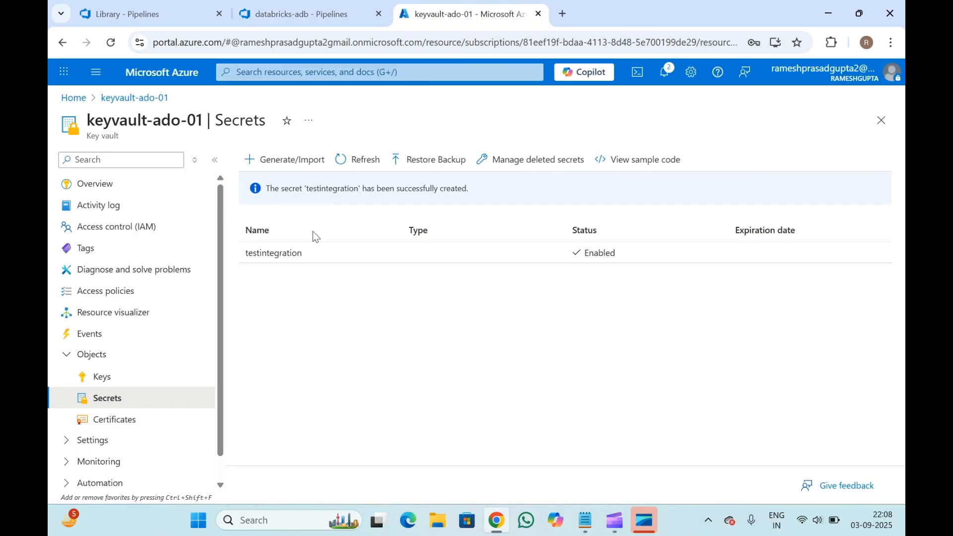
left_click_drag(230, 256, 324, 259)
key("ctrl+c")
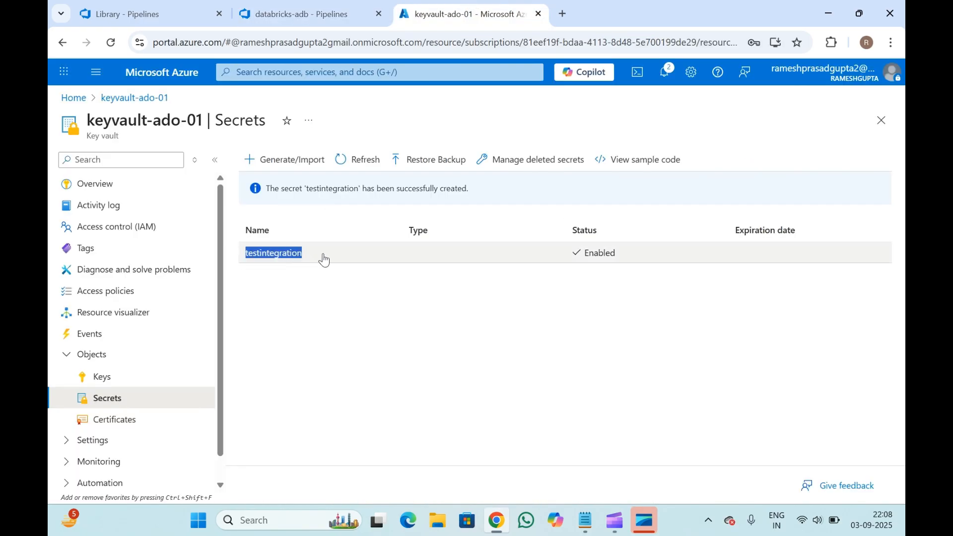
left_click(277, 6)
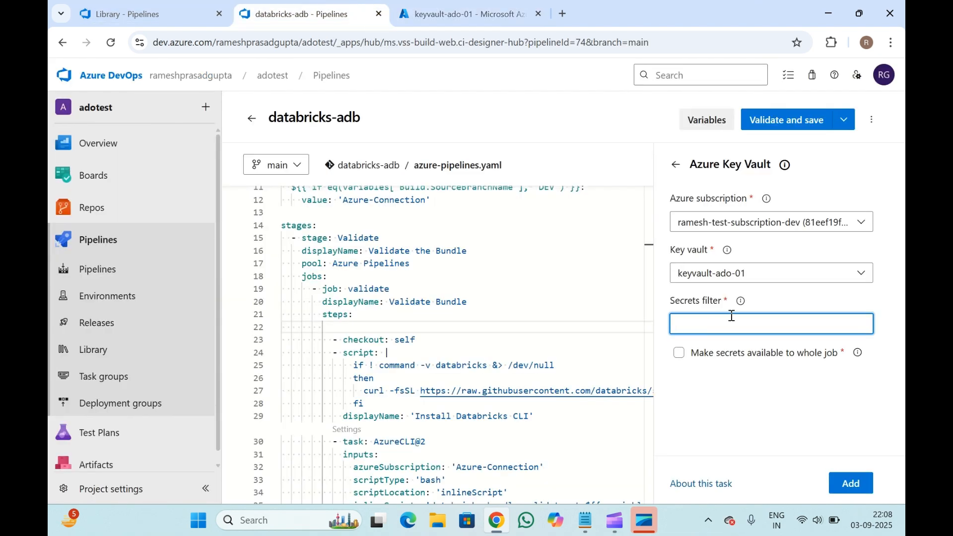
key("ctrl+v")
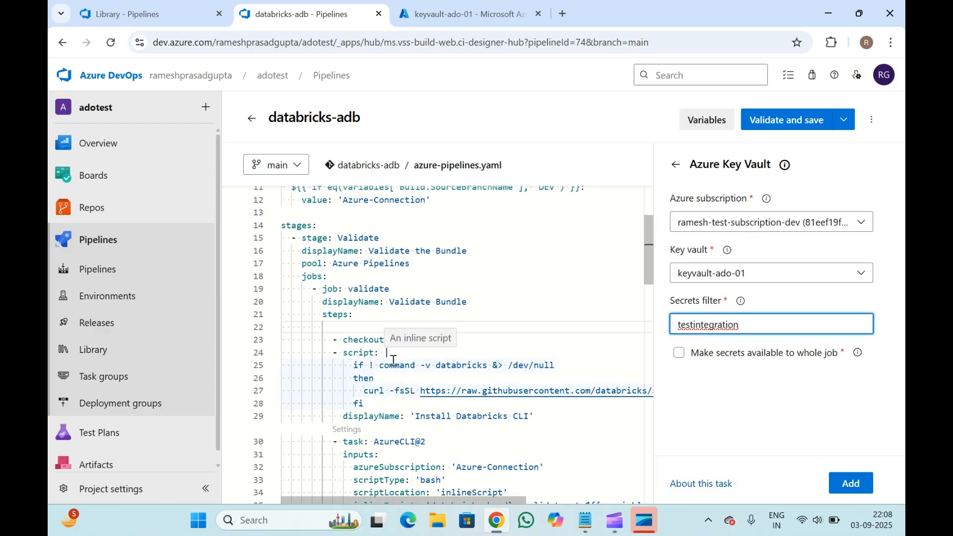
- Add the Azure Key Vault task at the blank line under steps: and indent the inserted task block
left_click(346, 326)
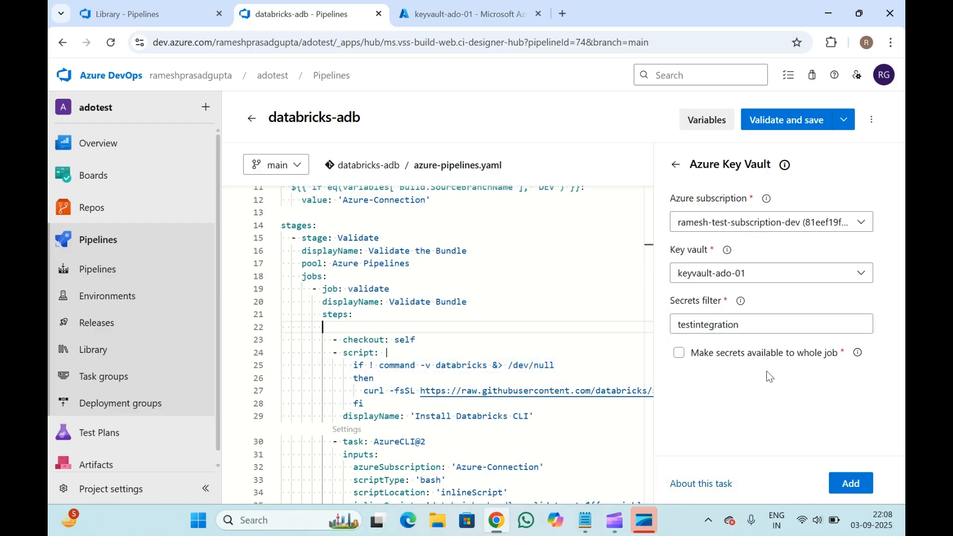
left_click(851, 483)
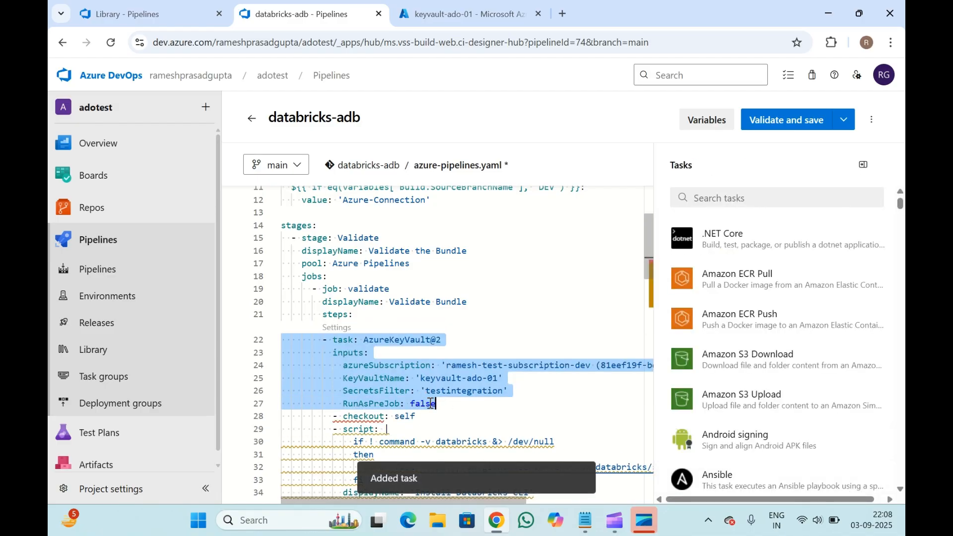
left_click_drag(436, 404, 281, 339)
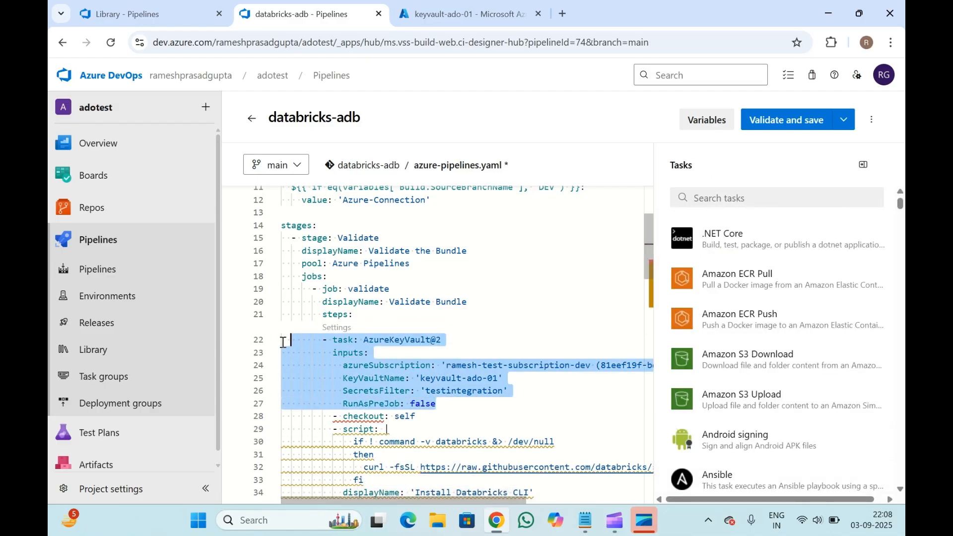
key("Tab")
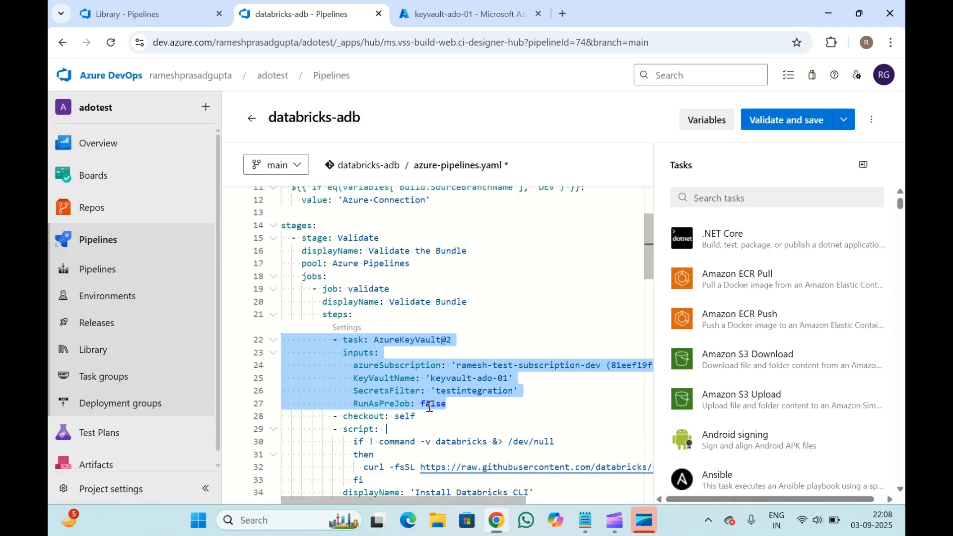
- Insert a blank line after the Azure Key Vault task block in the YAML
left_click(470, 400)
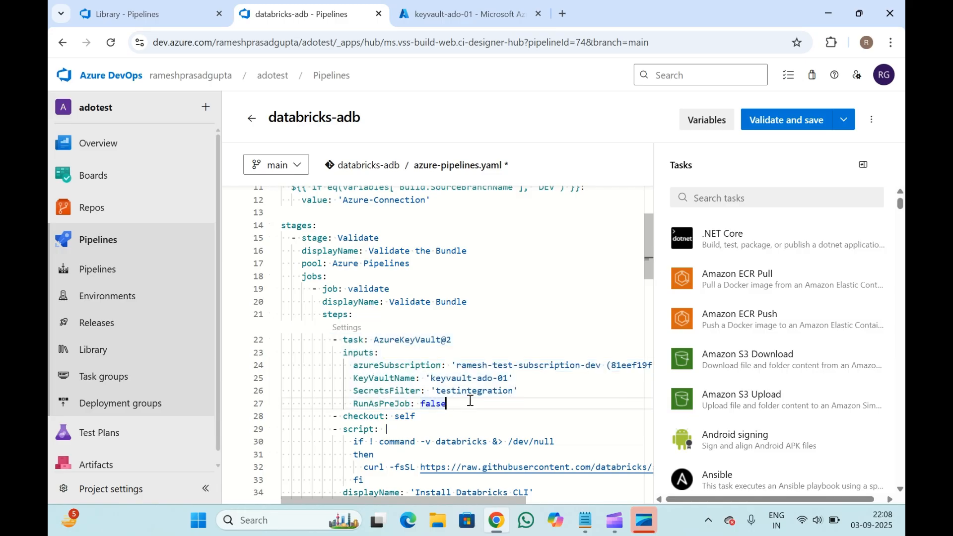
key("Return")
left_click(408, 323)
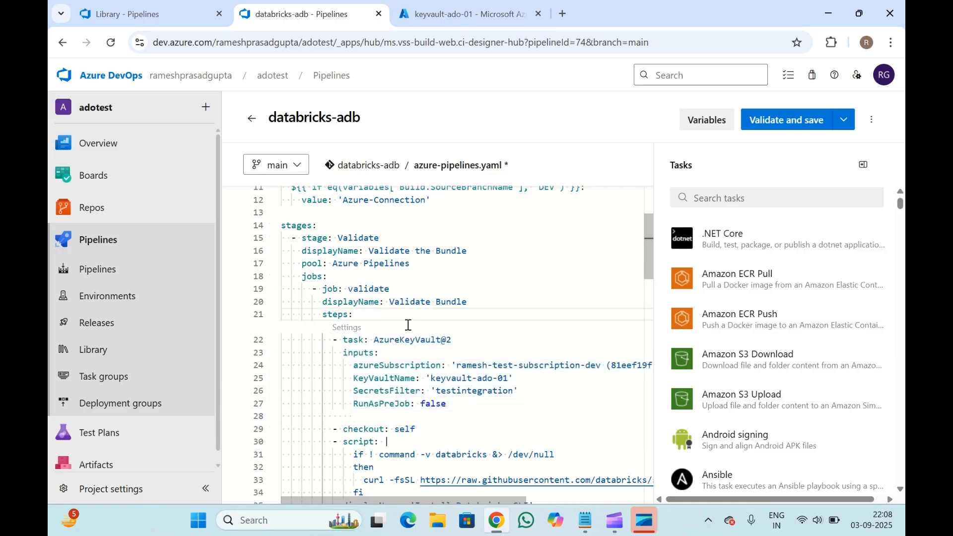
scroll(408, 324, "down", 1)
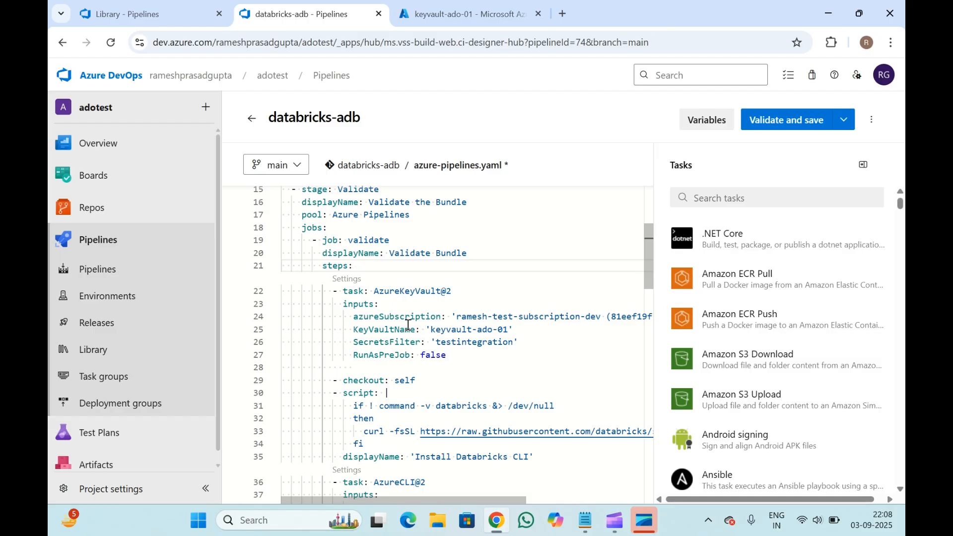
- Review the Azure Key Vault task block and its SecretsFilter value in the YAML
double_click(474, 342)
double_click(474, 342)
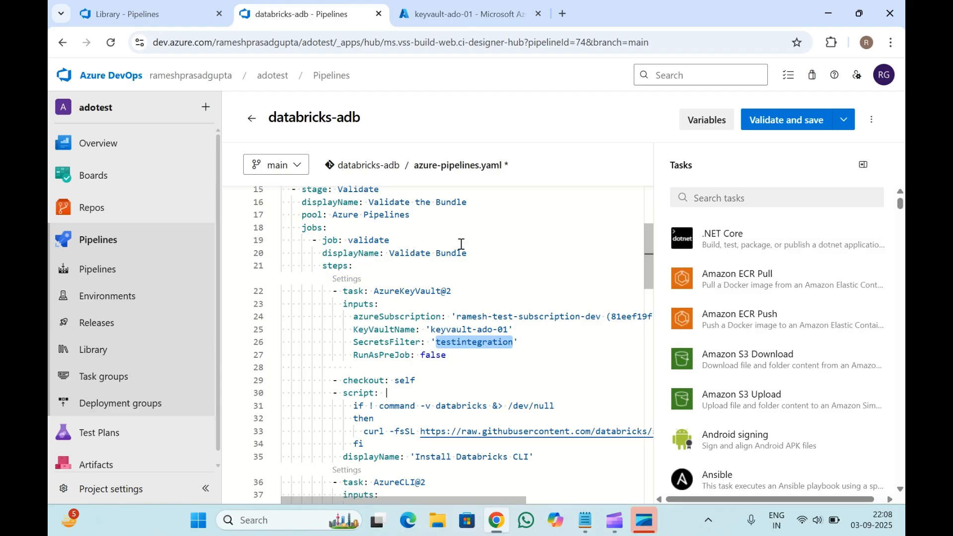
scroll(427, 246, "up", 4)
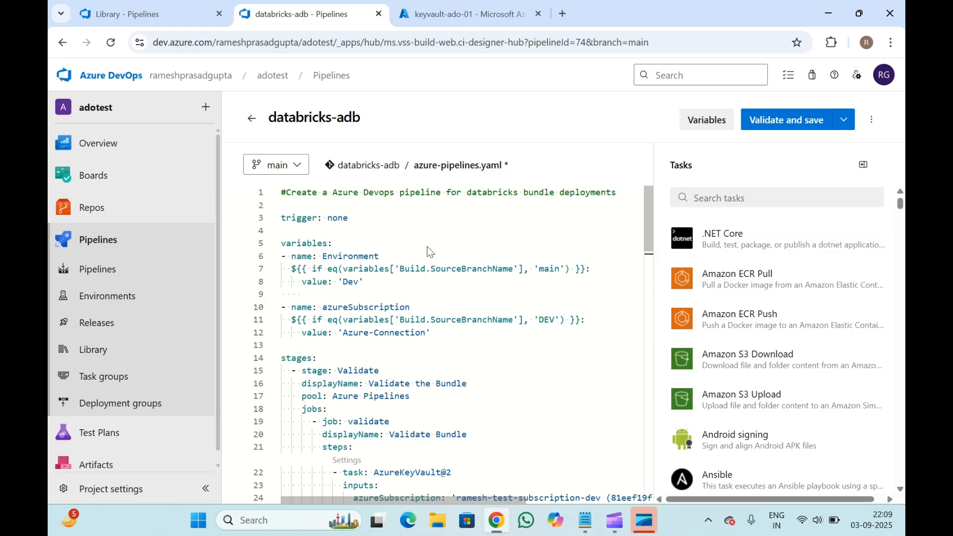
scroll(426, 246, "down", 3)
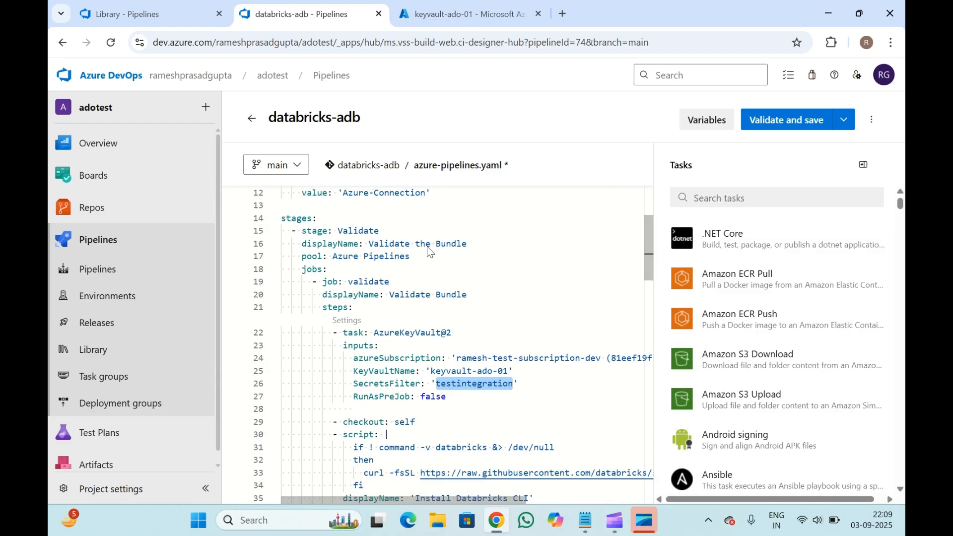
left_click(406, 305)
scroll(406, 304, "down", 2)
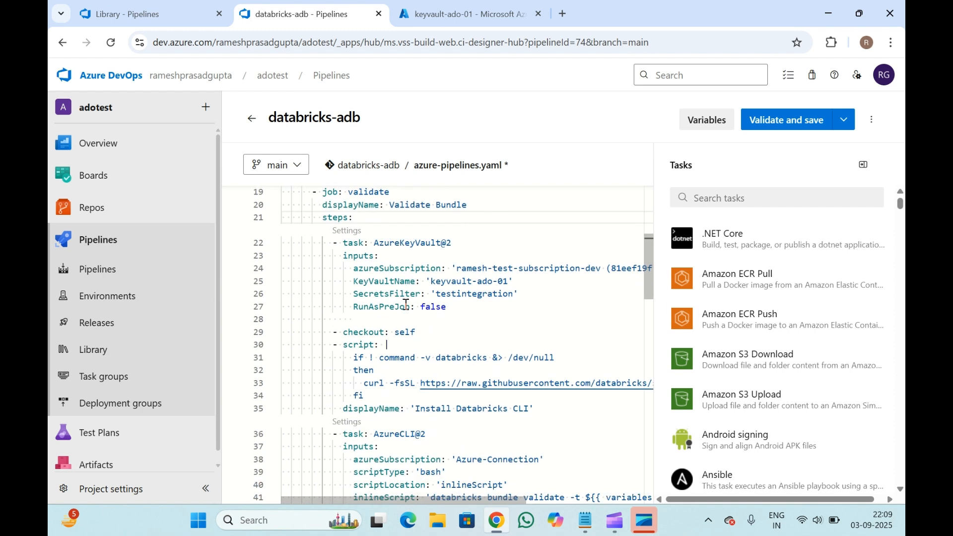
left_click(468, 310)
left_click_drag(468, 310, 224, 240)
scroll(459, 303, "down", 1)
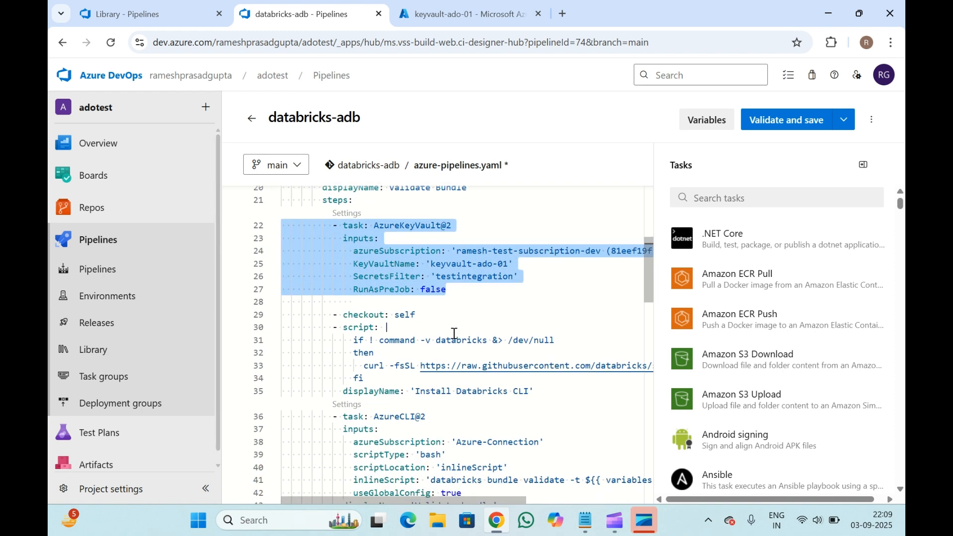
- Copy the testintegration secret name and set the Deploy job's pool to $(testintegration)
double_click(468, 272)
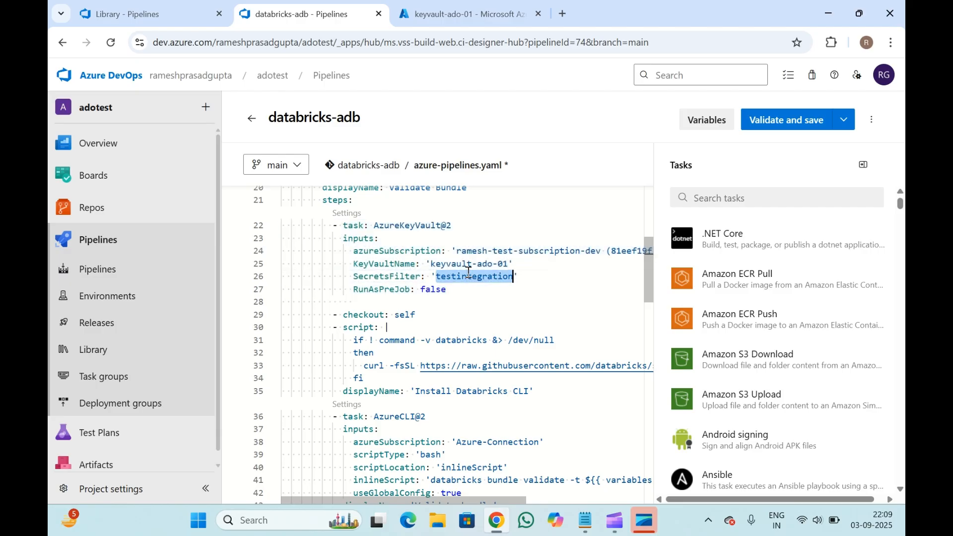
scroll(468, 272, "down", 3)
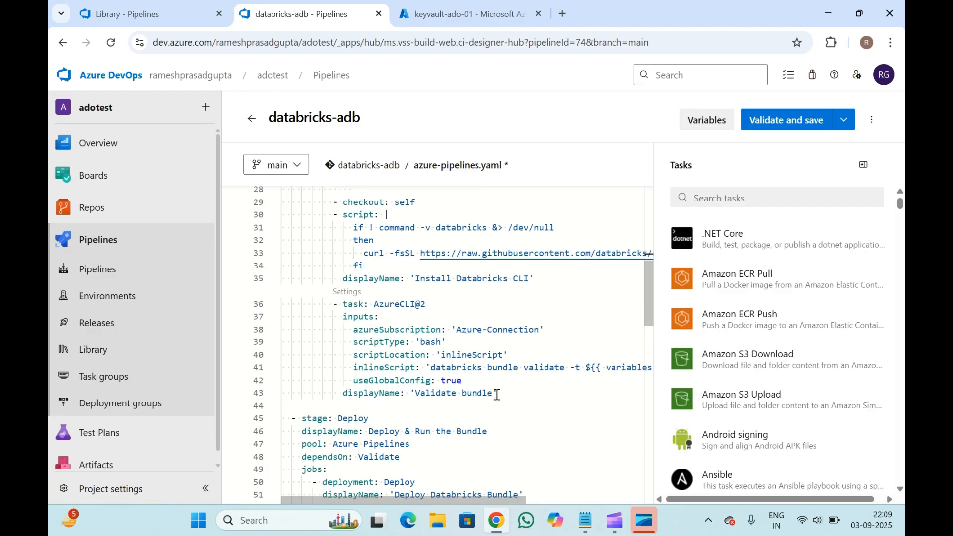
scroll(488, 430, "down", 1)
scroll(487, 430, "down", 1)
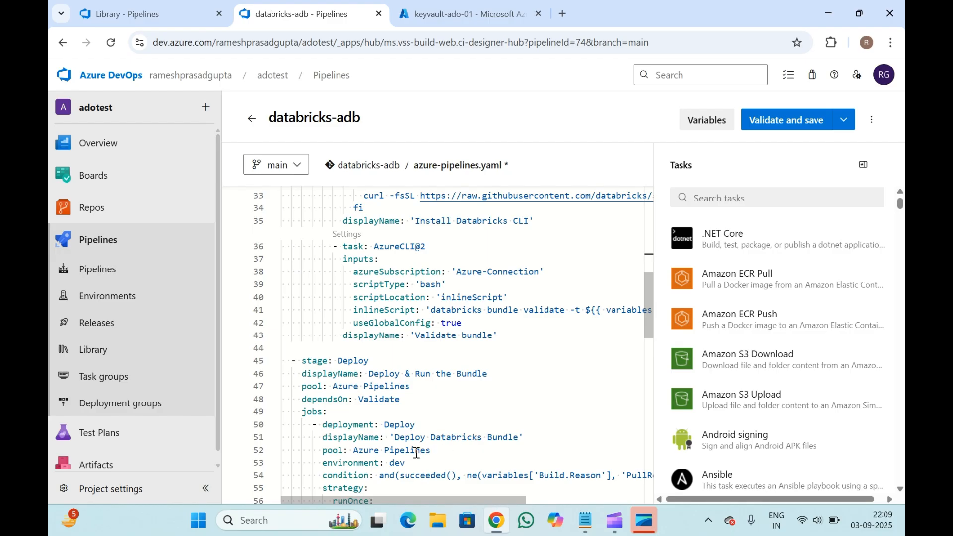
left_click_drag(354, 450, 431, 450)
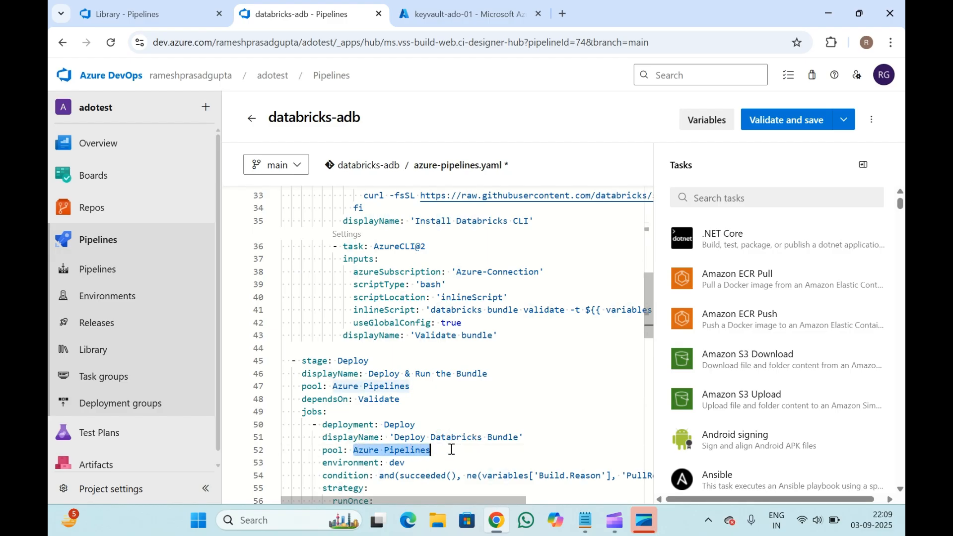
type("$(")
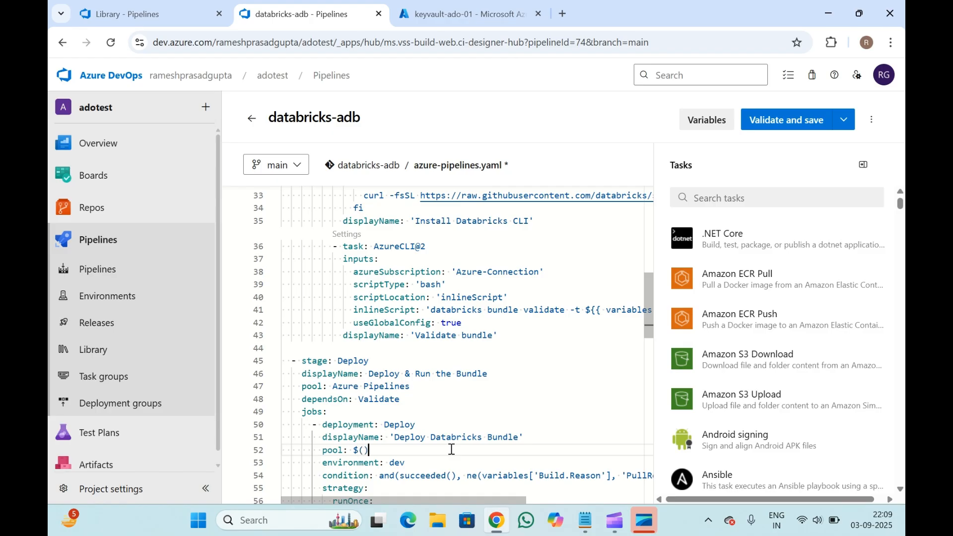
key("Left")
type("testintegration")
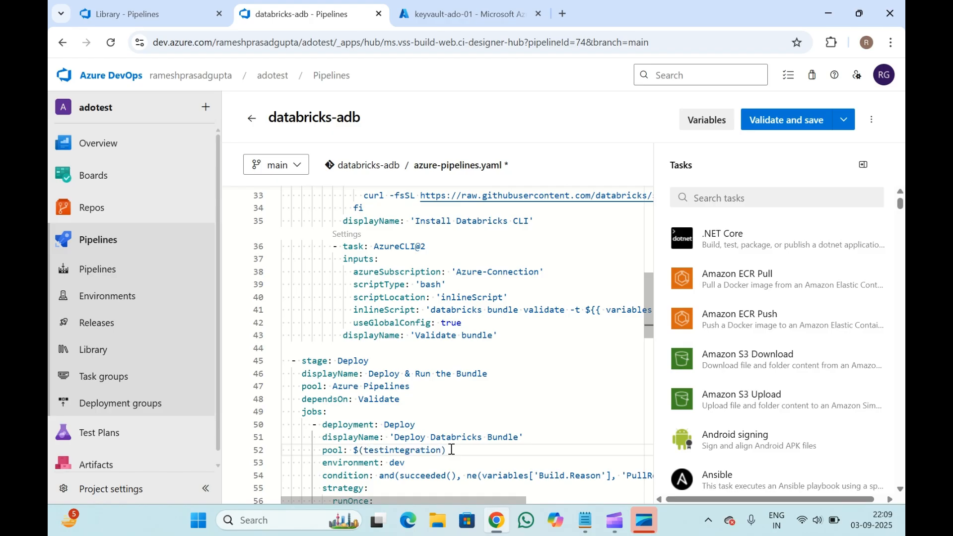
- Open the Azure Key Vault task's settings from the YAML editor
left_click(417, 399)
scroll(419, 401, "up", 4)
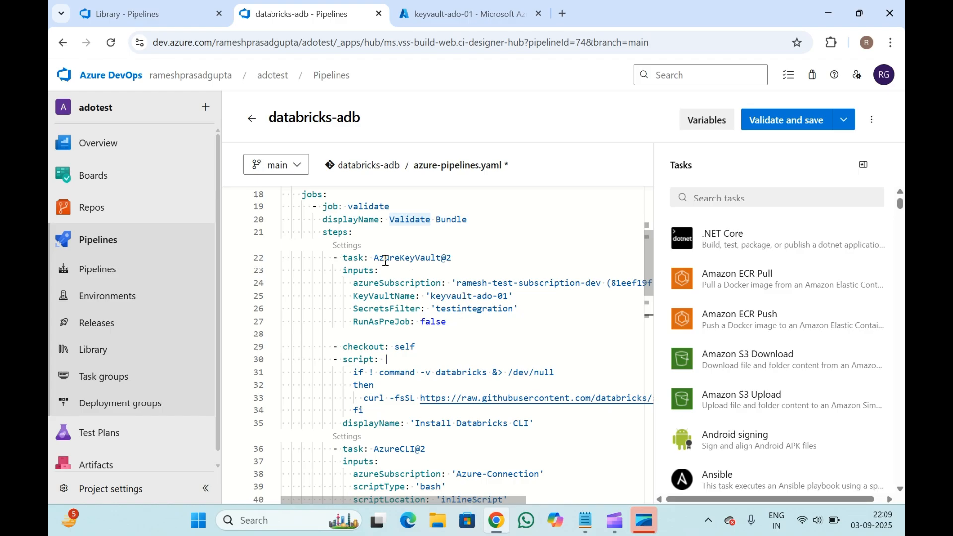
scroll(385, 265, "up", 5)
left_click(436, 381)
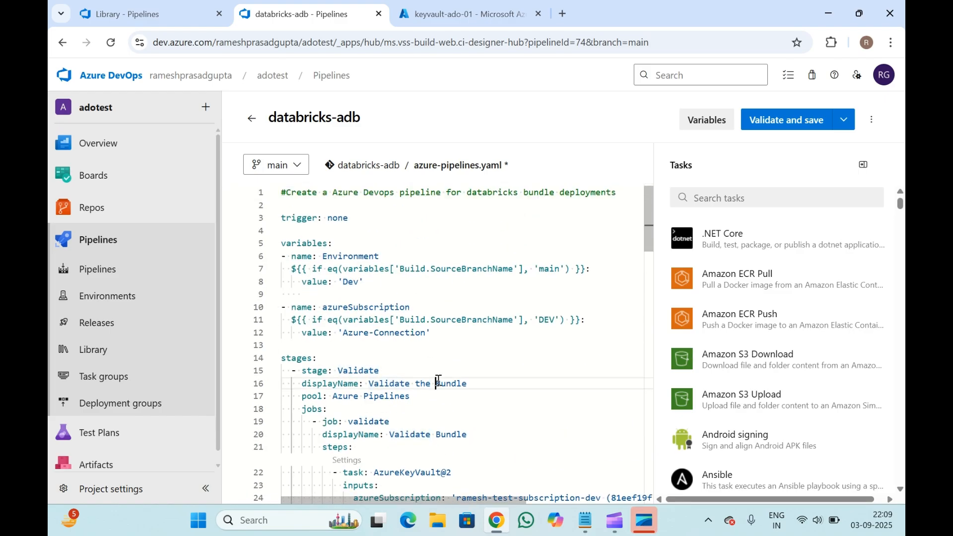
scroll(438, 380, "down", 4)
scroll(438, 380, "down", 1)
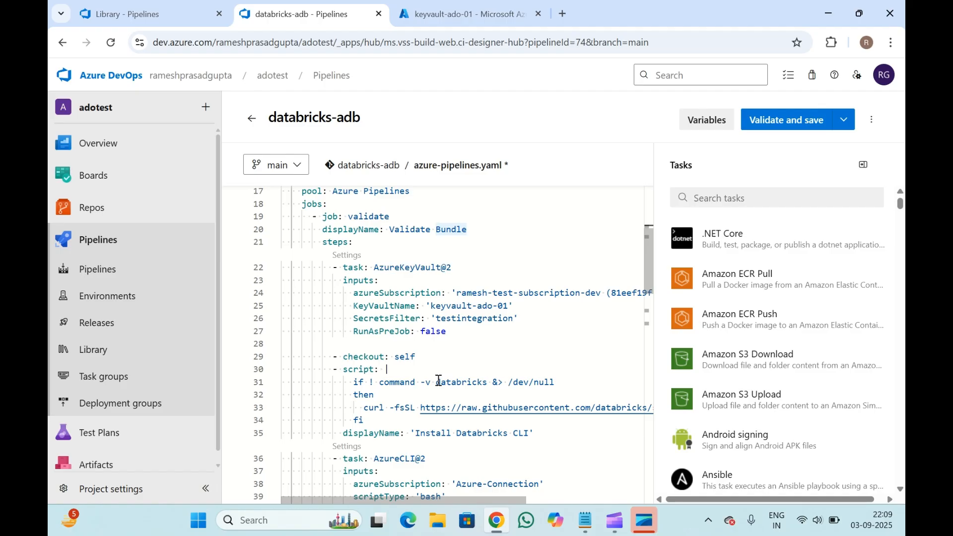
left_click(360, 260)
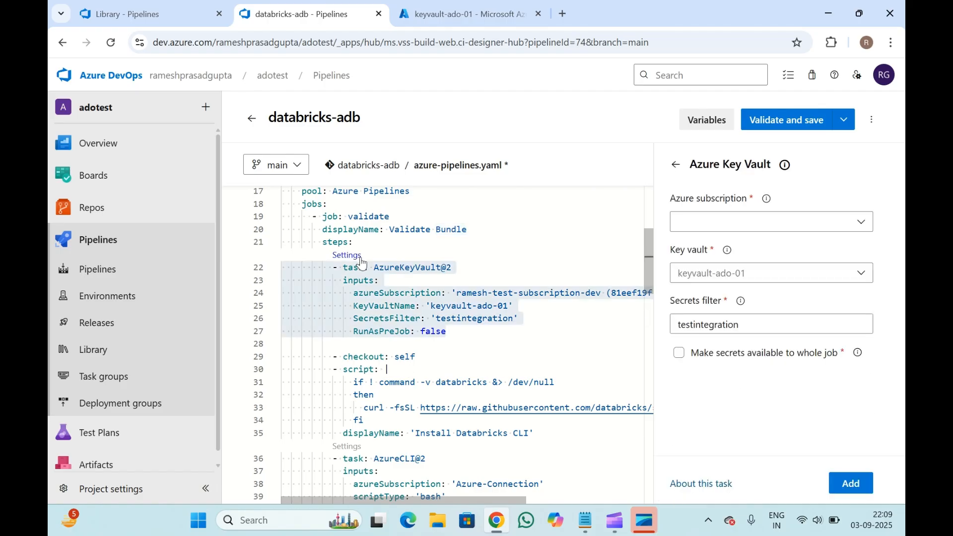
scroll(439, 245, "up", 5)
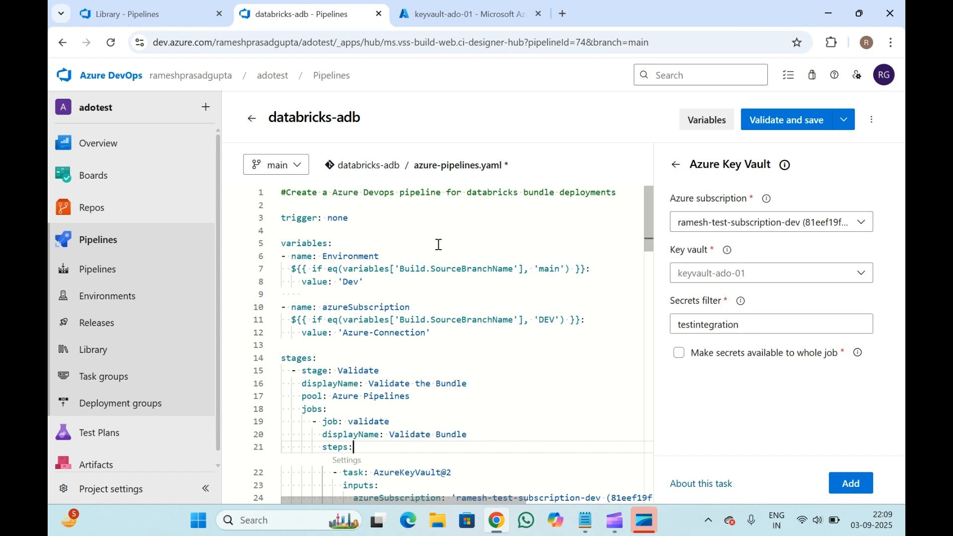
left_click(327, 298)
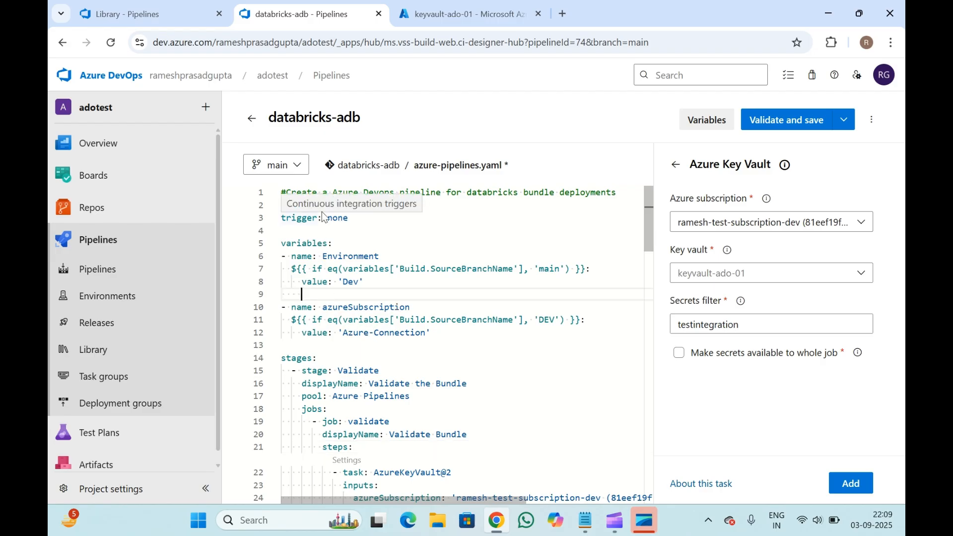
left_click(341, 319)
- Leave the pipeline editor and discard the unsaved YAML changes
left_click(252, 119)
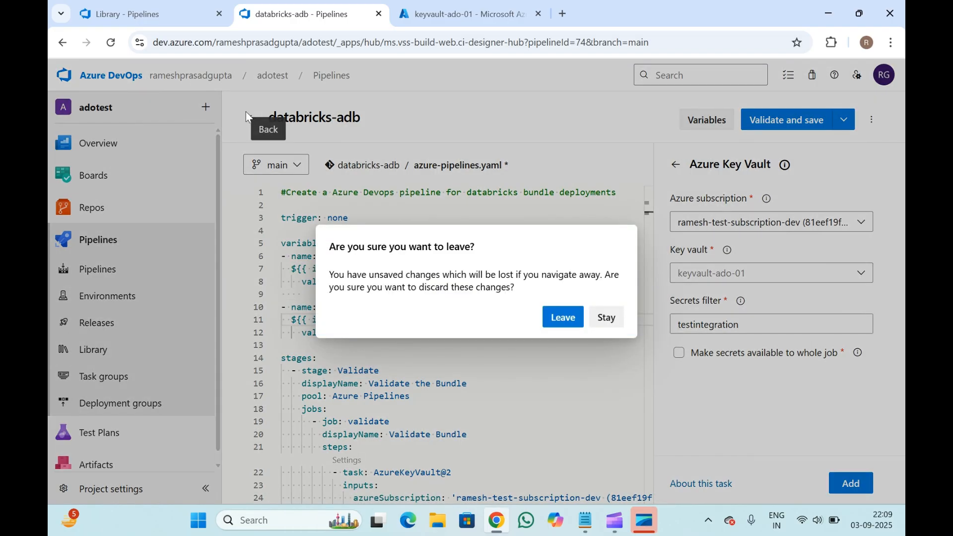
left_click(564, 318)
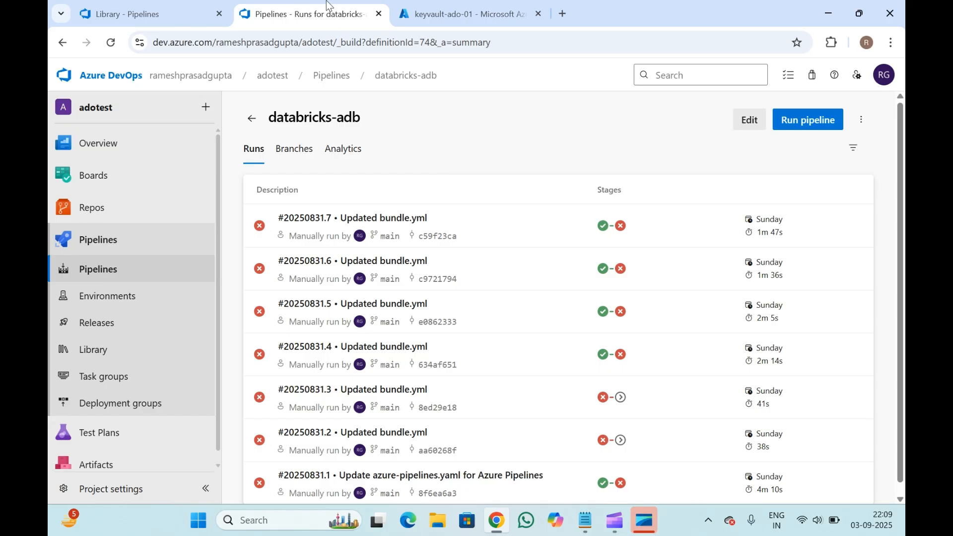
- Compare the key vault's Secrets list, the Key vault integration variable group and the pipeline runs
left_click(443, 8)
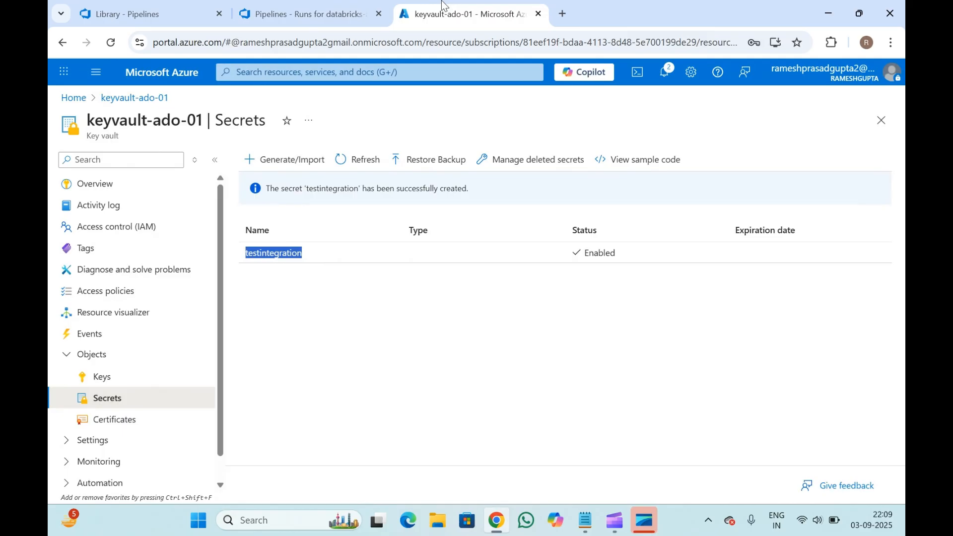
left_click(320, 414)
left_click(114, 7)
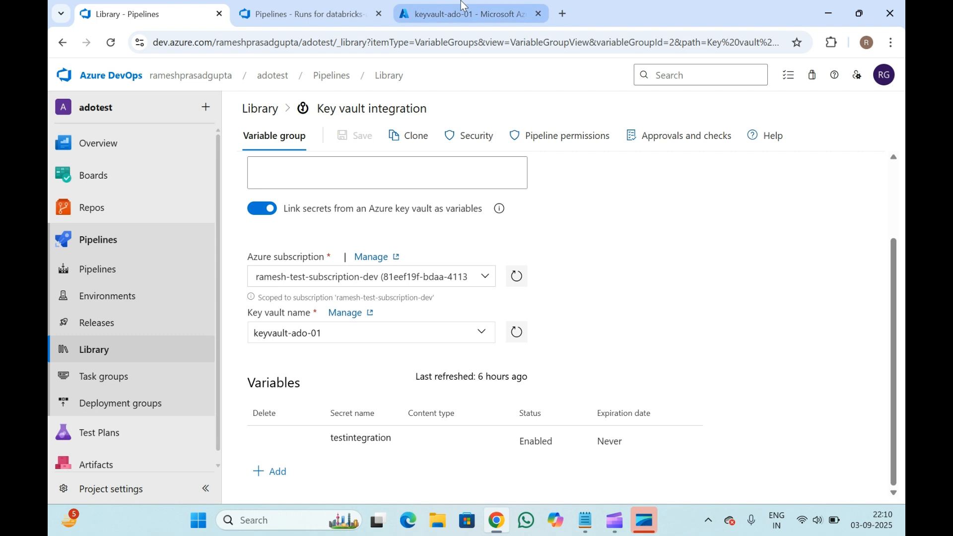
left_click(333, 6)
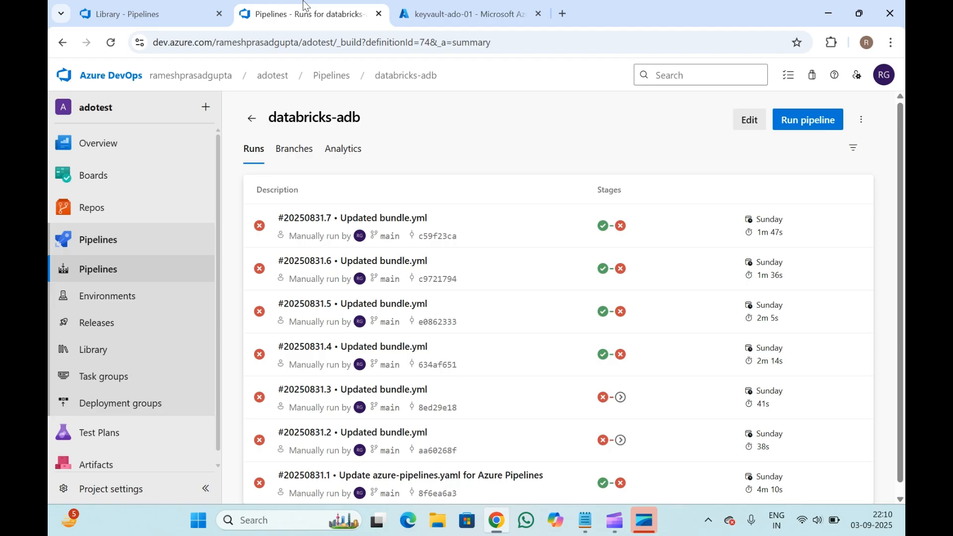
left_click(133, 6)
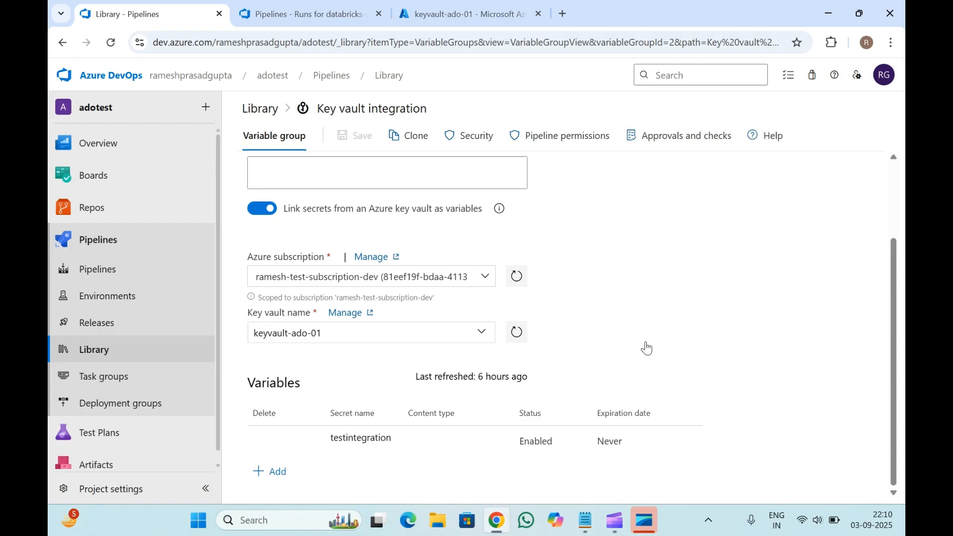
scroll(646, 348, "up", 2)
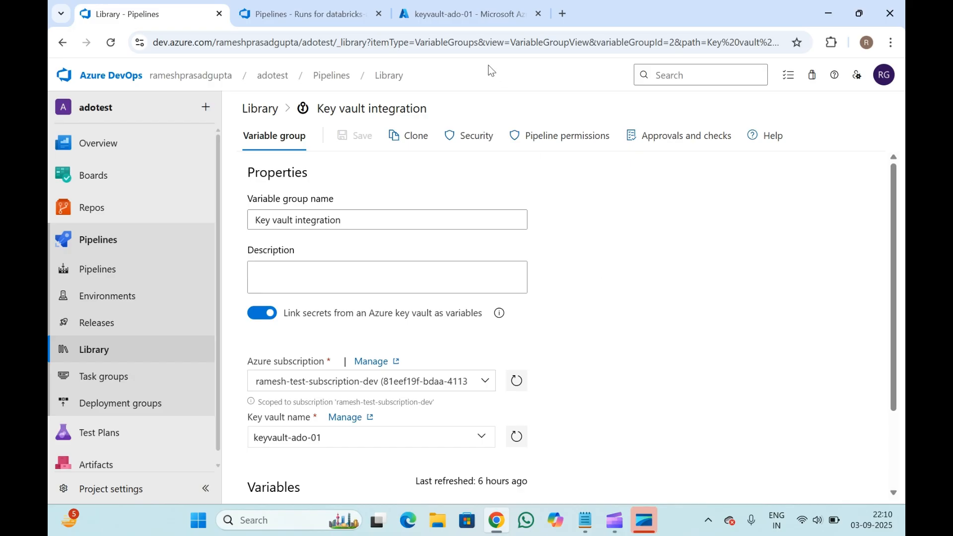
left_click(354, 6)
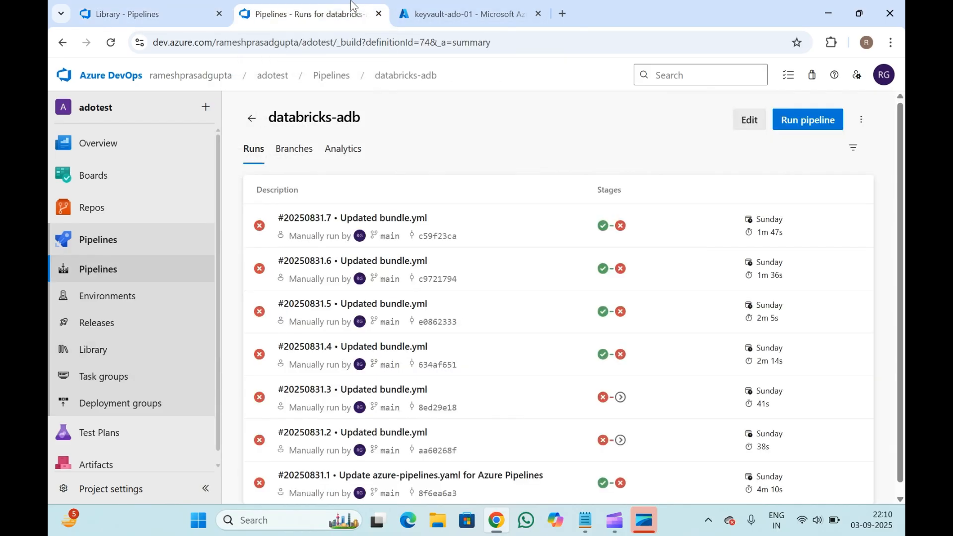